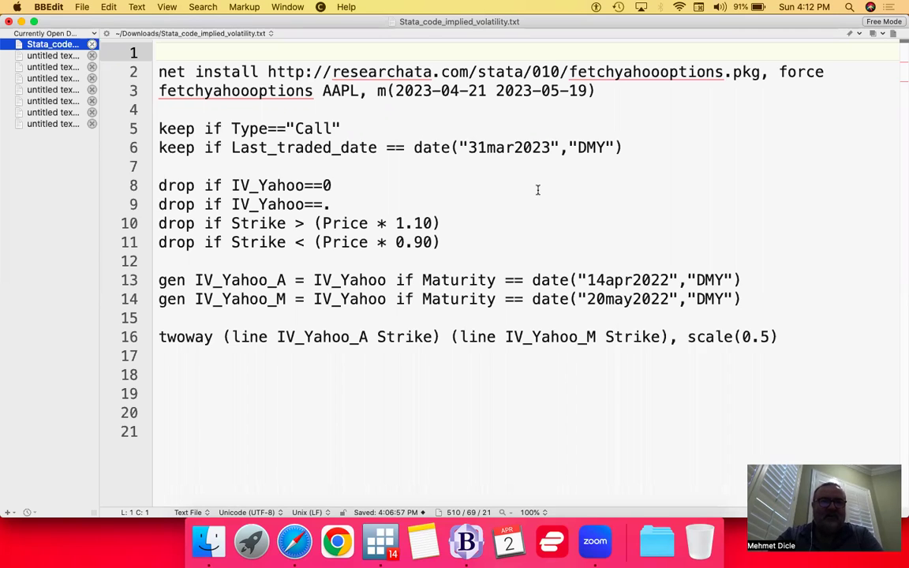
Step: Review the net install line and its force option at the top of the script
click(262, 71)
key(super+Left)
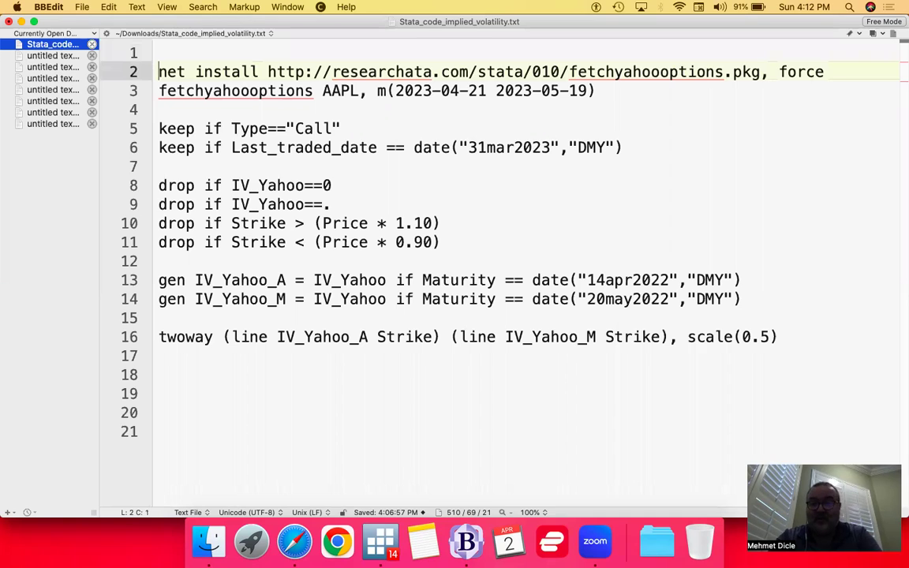
key(Right)
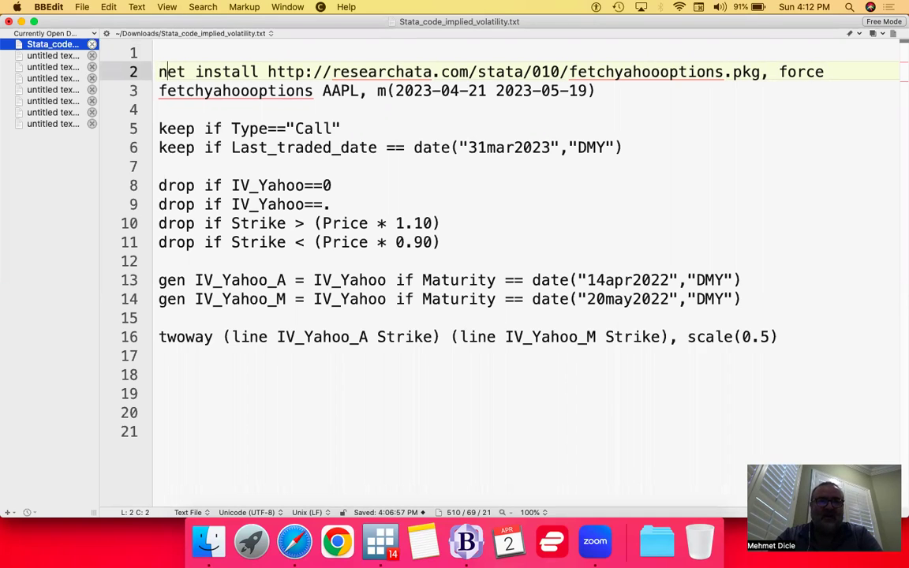
key(Right)
key(Right)
key(Right)
key(Right)
key(Right)
key(Right)
key(Right)
key(Right)
key(Right)
key(Right)
key(Right)
key(Right)
key(Right)
key(Right)
key(Right)
key(Right)
key(Right)
key(Right)
key(Right)
key(Right)
key(Right)
key(Right)
key(Right)
key(Right)
key(Right)
key(Right)
key(super+Left)
key(super+Right)
key(shift+Left)
key(shift+Left)
key(shift+Left)
key(shift+Left)
key(shift+Left)
key(shift+Left)
key(shift+Left)
key(shift+Left)
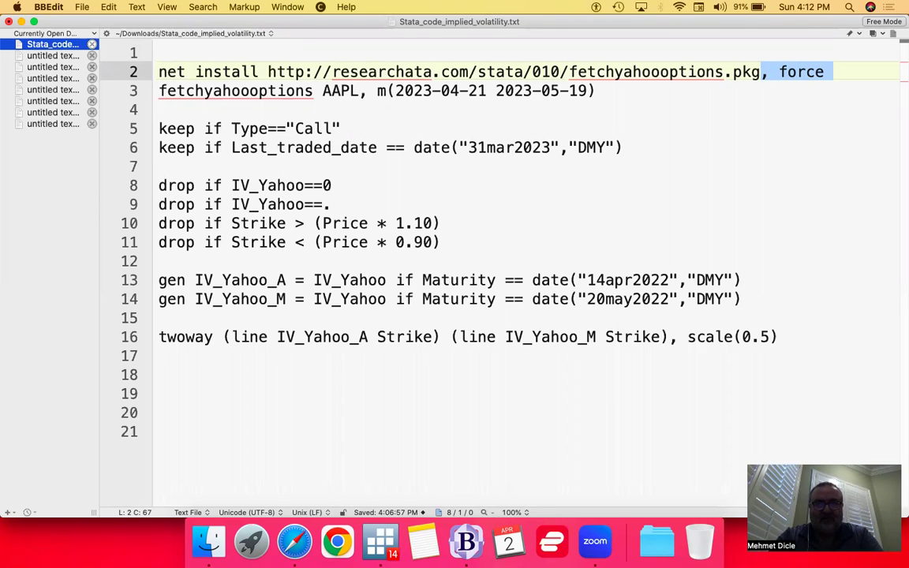
Step: Read through the fetchyahoooptions command's AAPL ticker and first 2023 maturity date
key(super+Left)
key(Down)
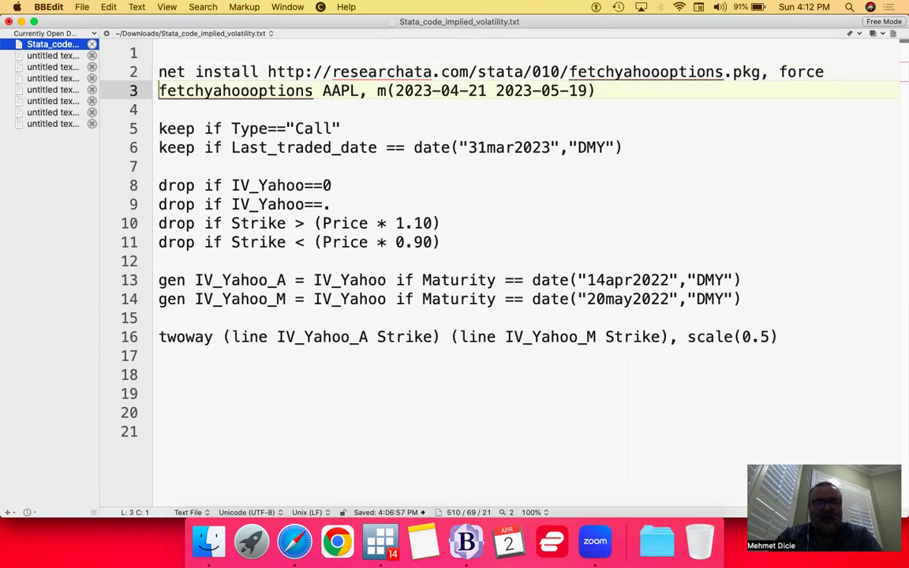
key(shift+Right)
key(shift+Right)
key(shift+Right)
key(shift+Right)
key(shift+Right)
key(shift+Right)
key(shift+Right)
key(shift+Right)
key(shift+Right)
key(shift+Right)
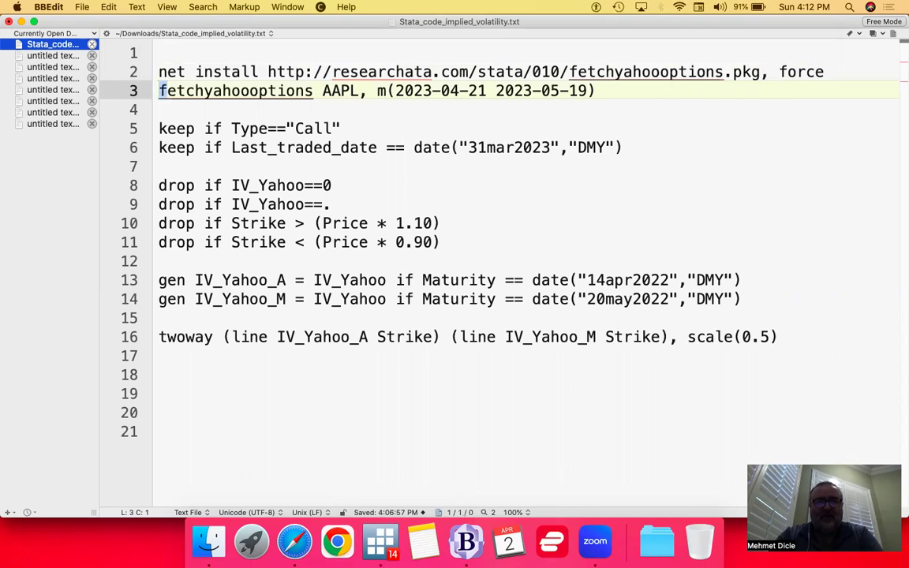
key(shift+Right)
key(shift+Right)
key(shift+Right)
key(shift+Right)
key(shift+Right)
key(shift+Right)
key(shift+Right)
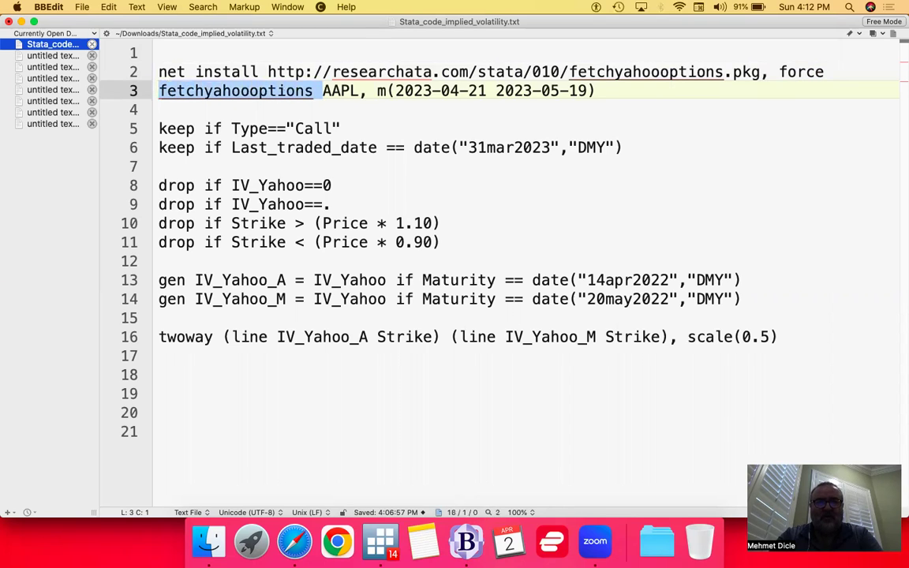
key(Right)
key(Right)
key(Right)
key(Right)
key(Right)
key(Right)
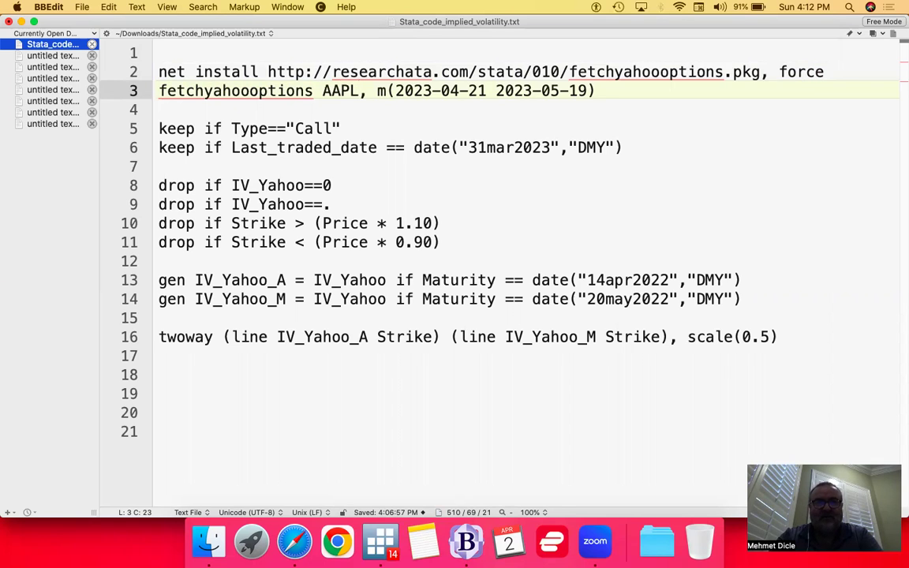
key(Right)
key(Right)
key(Right)
key(Right)
key(Right)
key(Right)
key(Right)
key(shift+Left)
key(shift+Left)
key(shift+Left)
key(shift+Left)
key(Right)
key(Right)
key(Right)
key(Right)
key(Right)
key(Right)
key(Right)
Step: Copy the whole fetchyahoooptions AAPL command for the 2023-04-21 and 2023-05-19 maturities
click(495, 91)
click(592, 90)
click(596, 91)
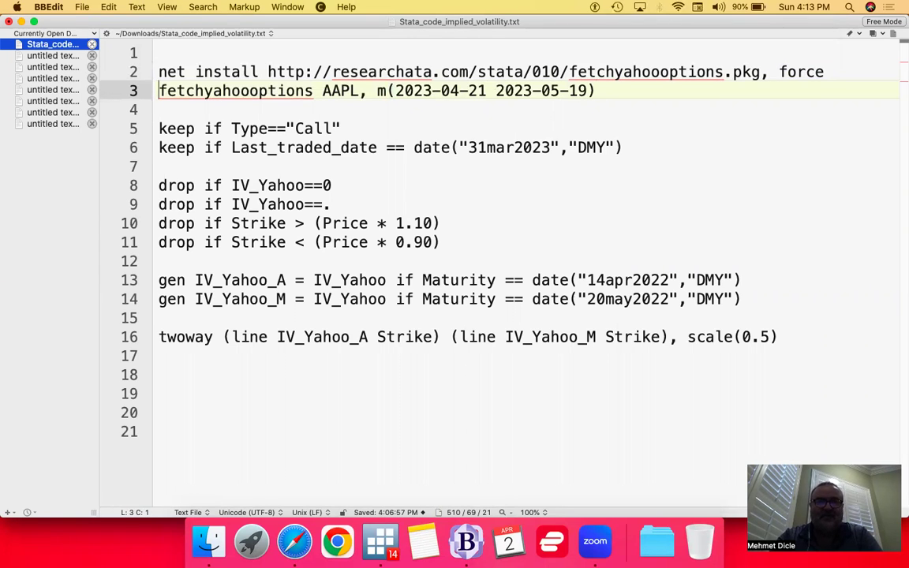
click(143, 90)
key(shift+Left)
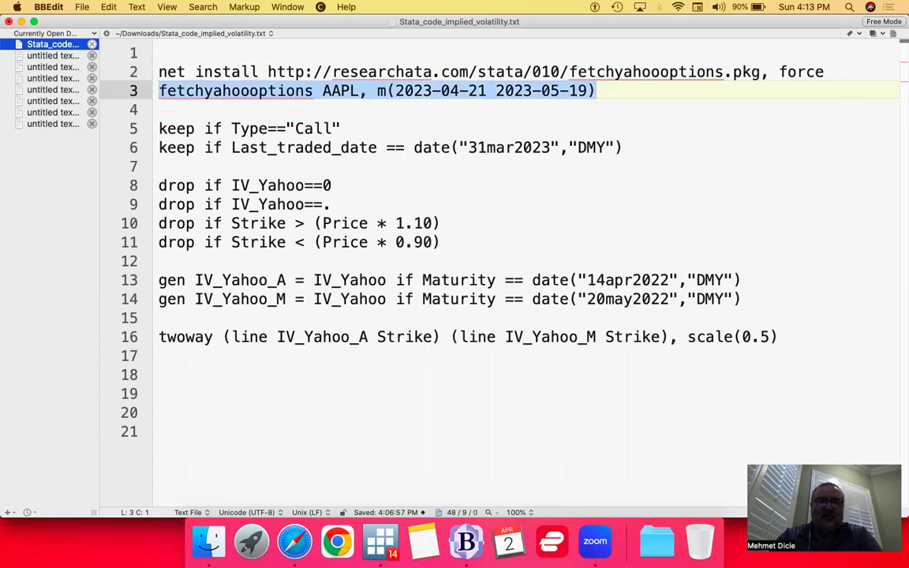
key(super+c)
Step: Run the pasted fetchyahoooptions command in Stata to download the AAPL options
key(super+Tab)
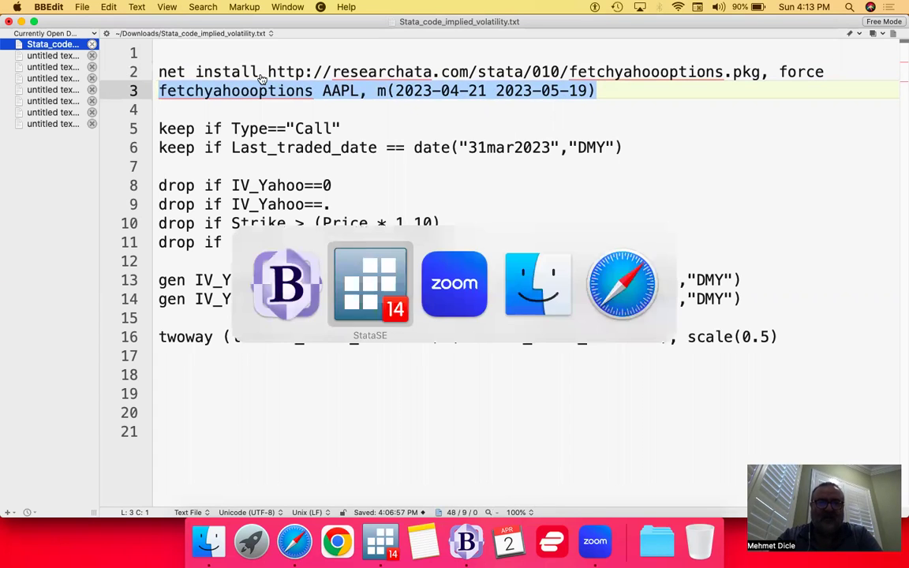
key(super+v)
key(Return)
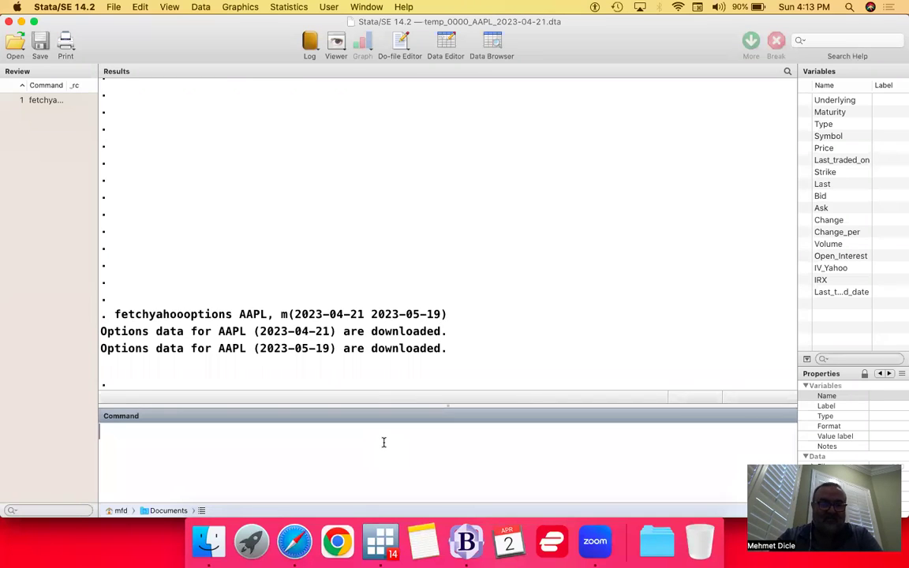
Step: Browse the 206 downloaded observations across 17 variables in the Data Editor
text(browse)
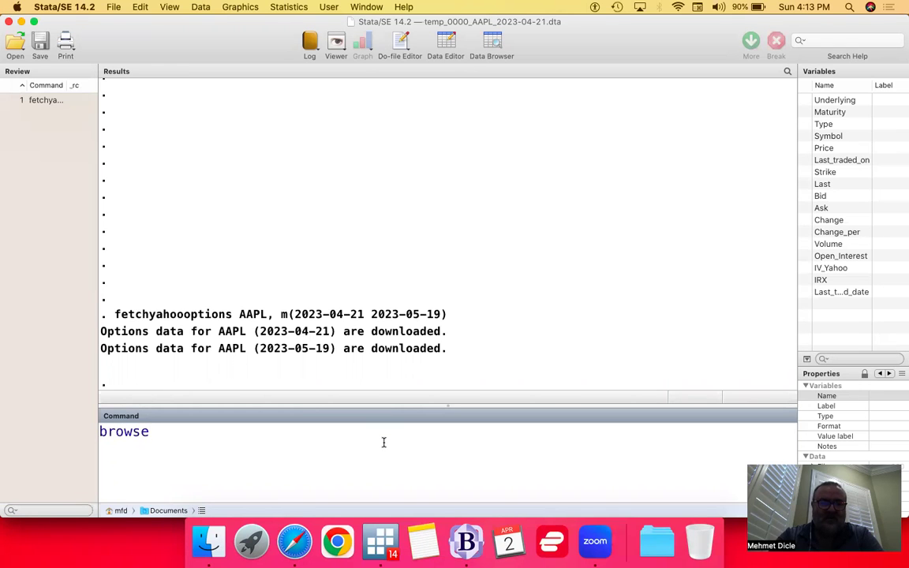
key(Return)
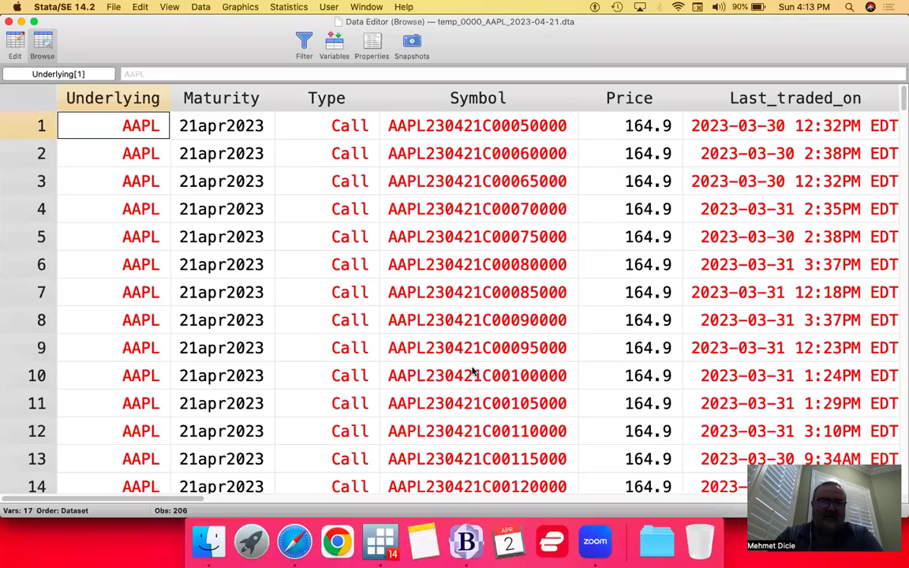
scroll(471, 370, down, 10)
scroll(471, 371, down, 20)
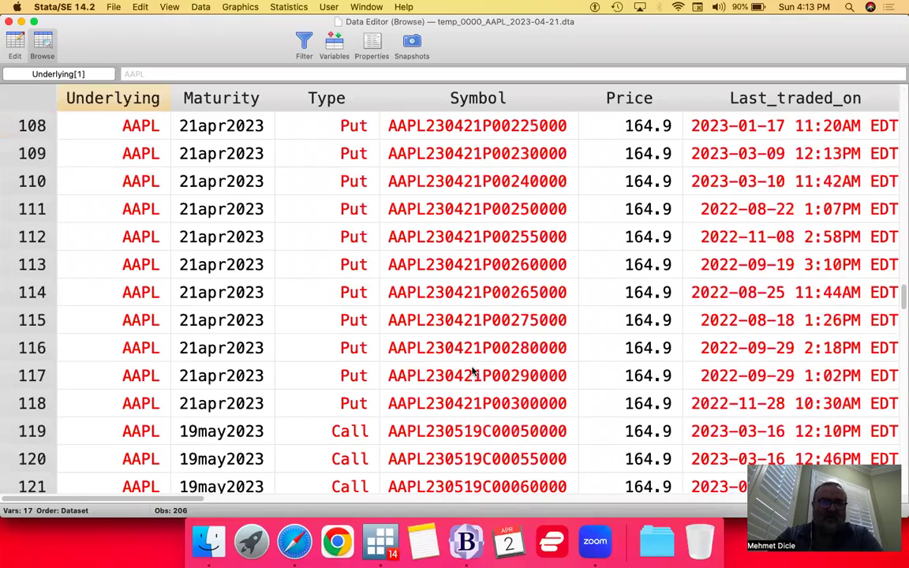
scroll(471, 371, up, 7)
scroll(471, 370, right, 3)
scroll(472, 370, up, 20)
scroll(473, 371, left, 3)
scroll(472, 371, down, 20)
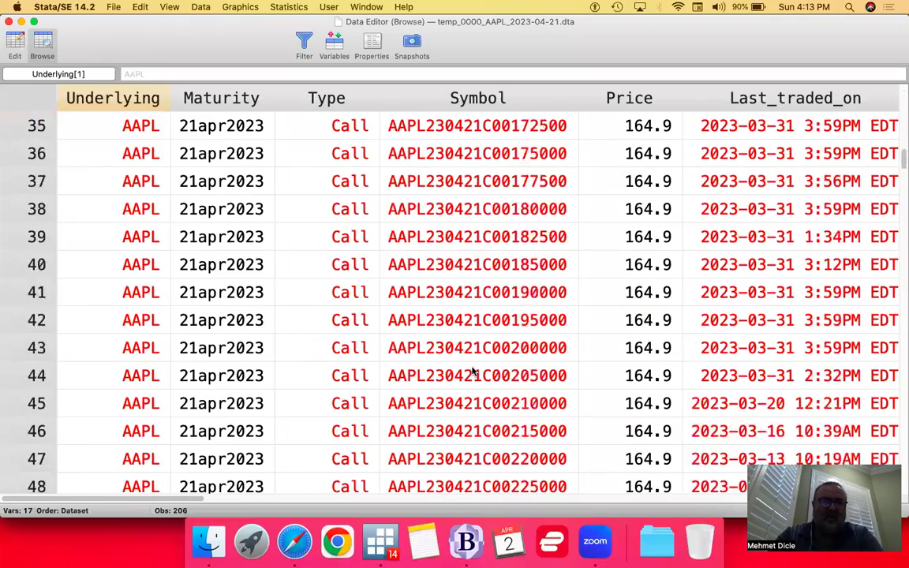
scroll(472, 370, down, 15)
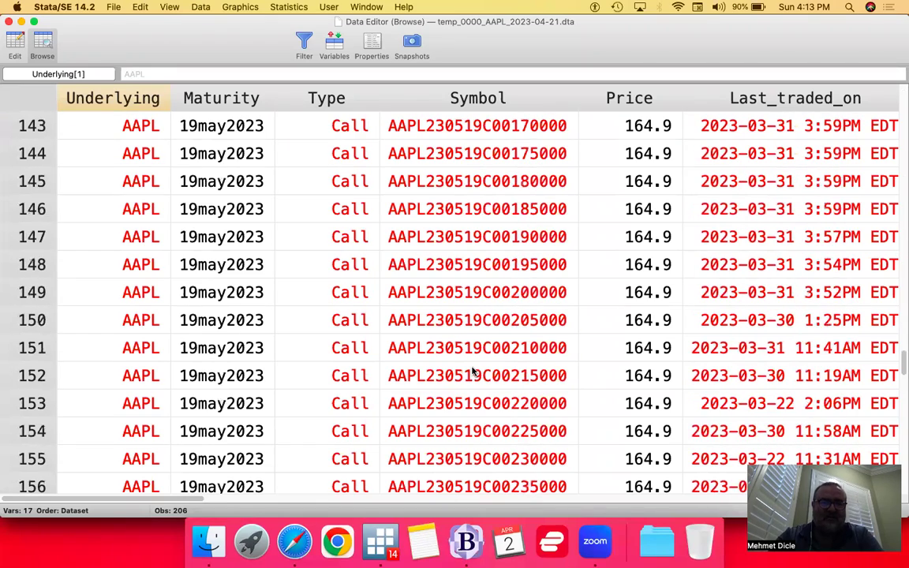
Step: Run the script's keep if Type=="Call" line in Stata to keep only call options
key(super+w)
key(super+Tab)
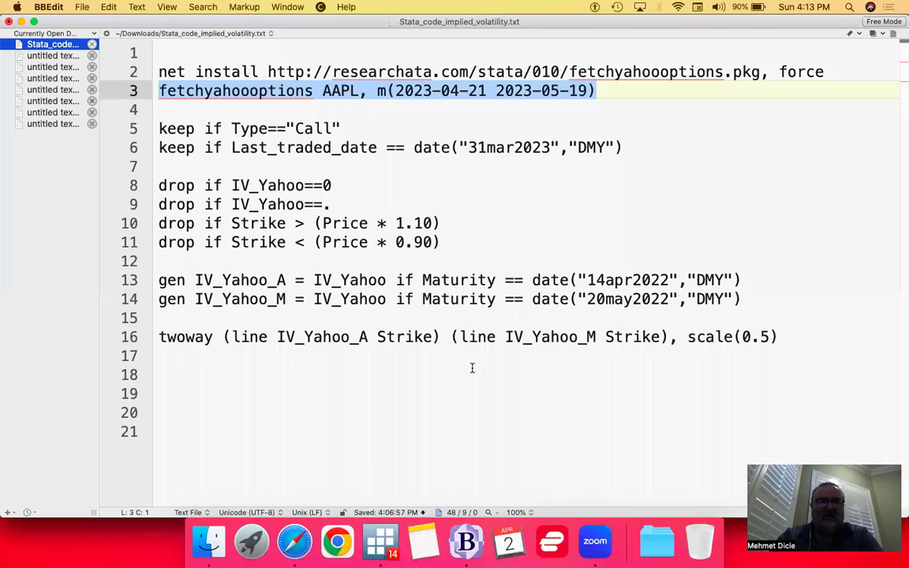
key(Down)
key(Down)
key(shift+super+Left)
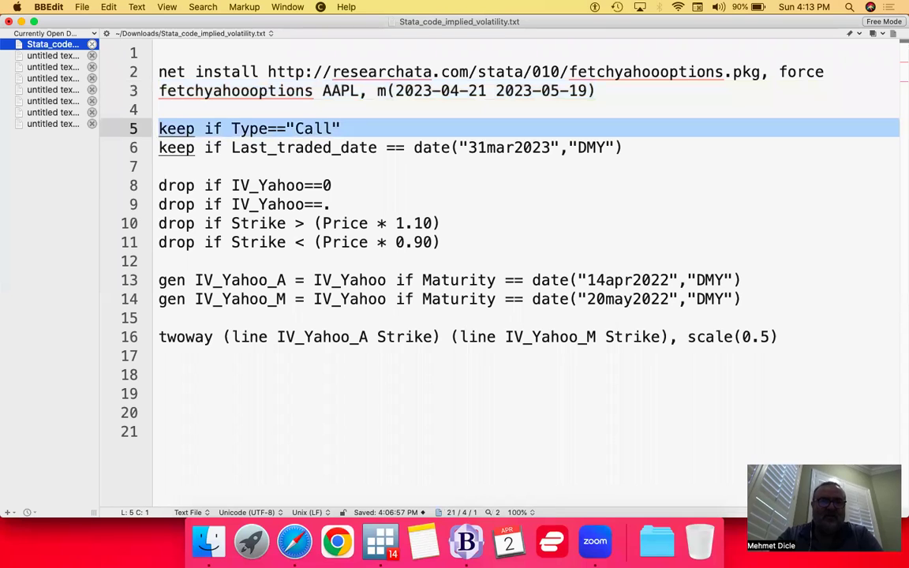
key(super+c)
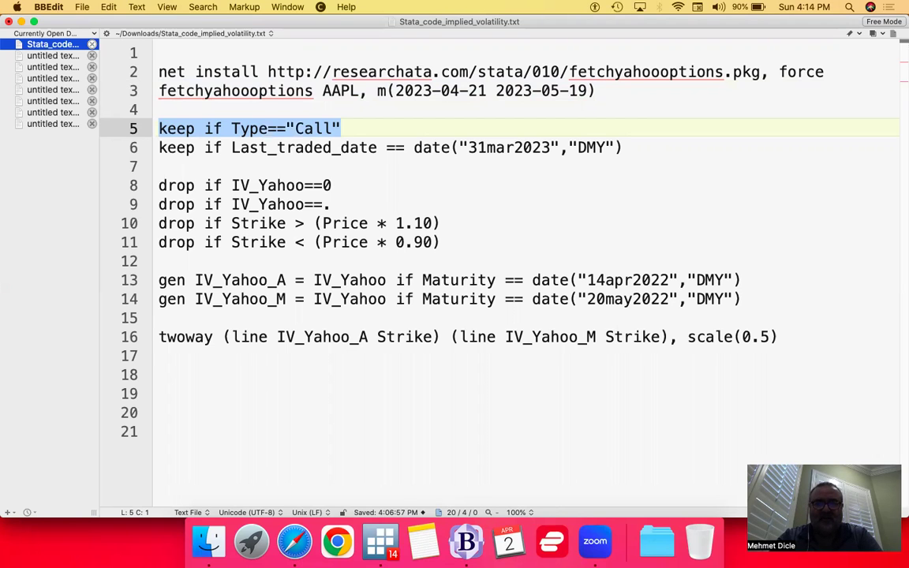
key(super+Tab)
key(super+v)
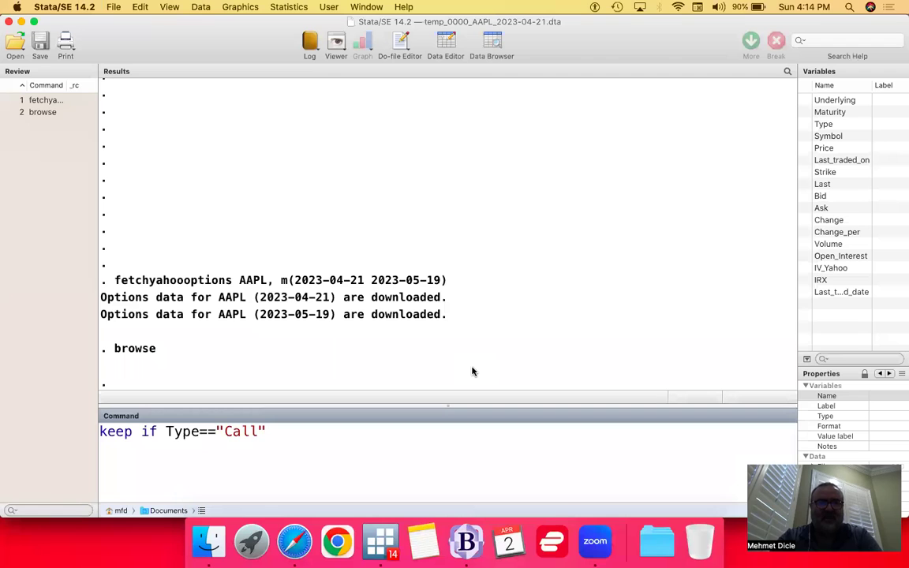
key(Return)
Step: Run the script line keeping only options last traded on 31mar2023
key(super+Tab)
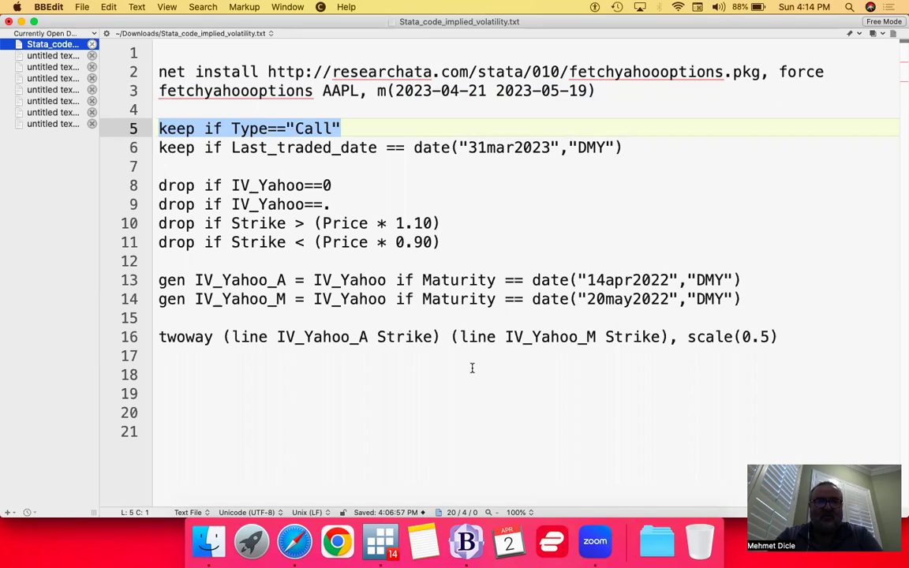
key(Down)
key(super+Left)
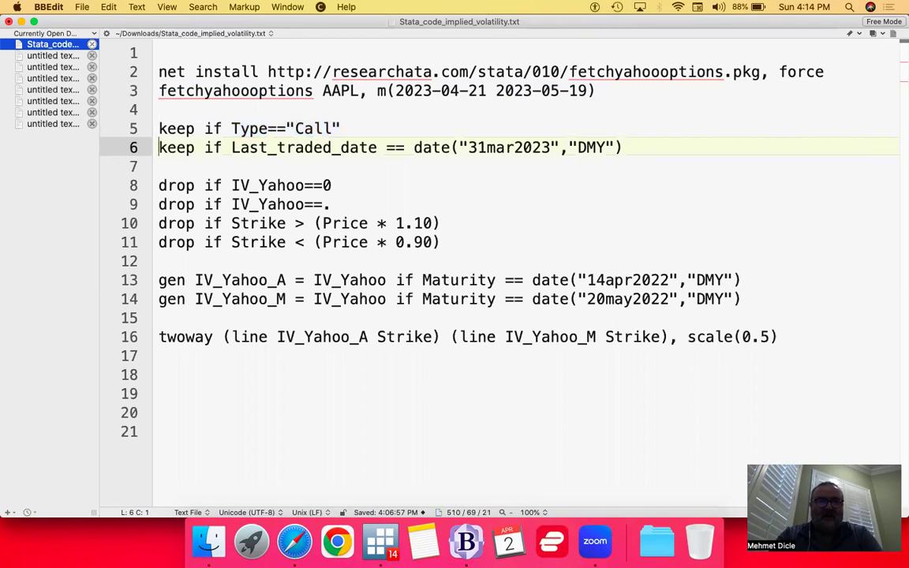
key(alt+Right)
key(alt+Right)
key(alt+Right)
key(alt+Right)
key(alt+Right)
key(Right)
key(Right)
key(Right)
key(Right)
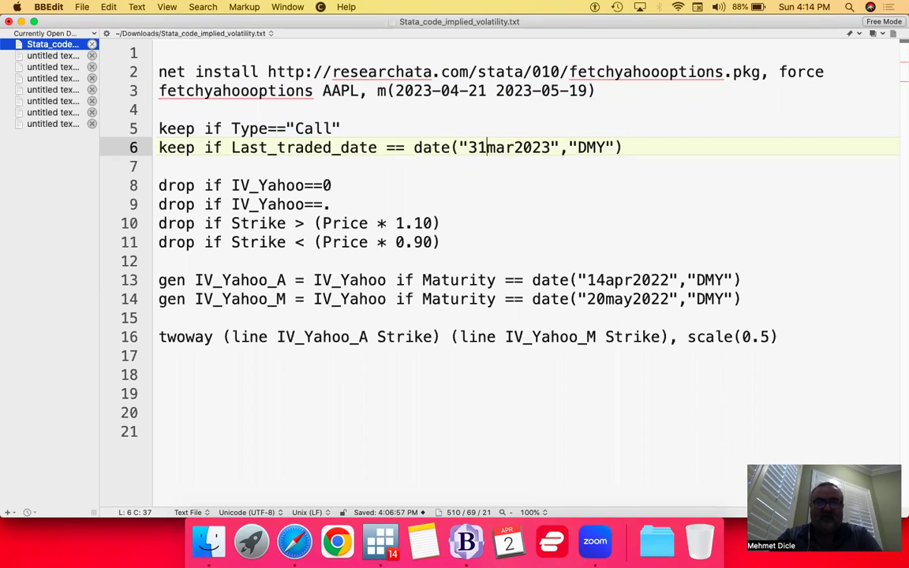
key(Right)
key(Right)
key(super+Left)
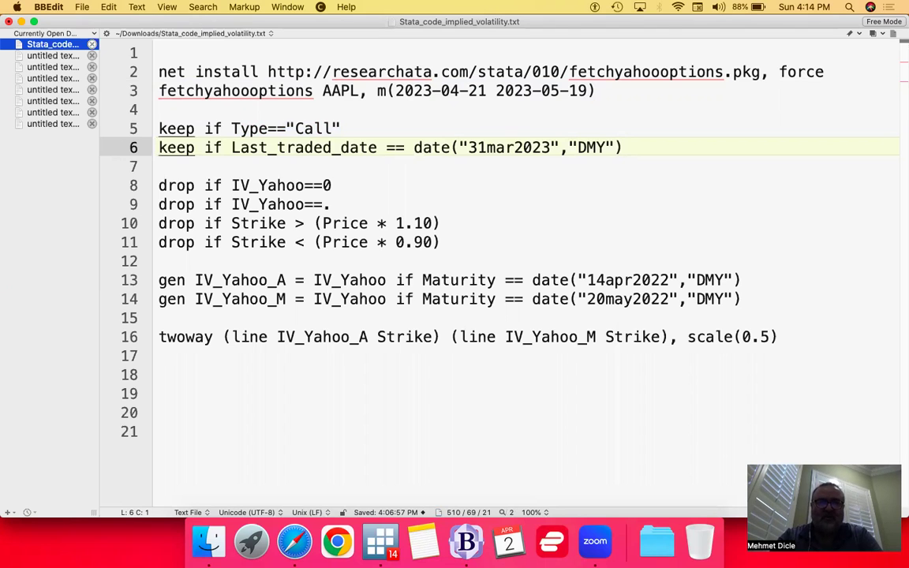
key(shift+Down)
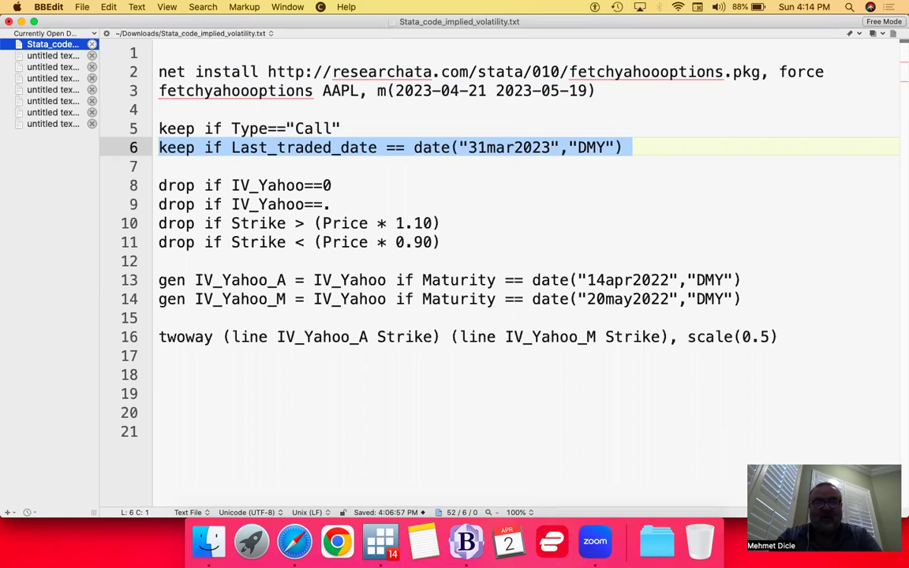
key(super+c)
key(super+Tab)
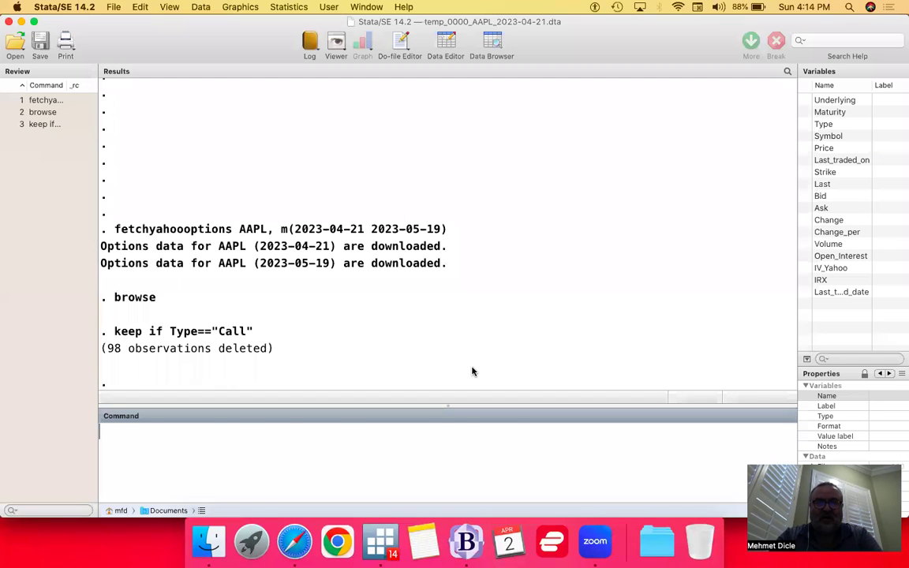
key(super+v)
key(Return)
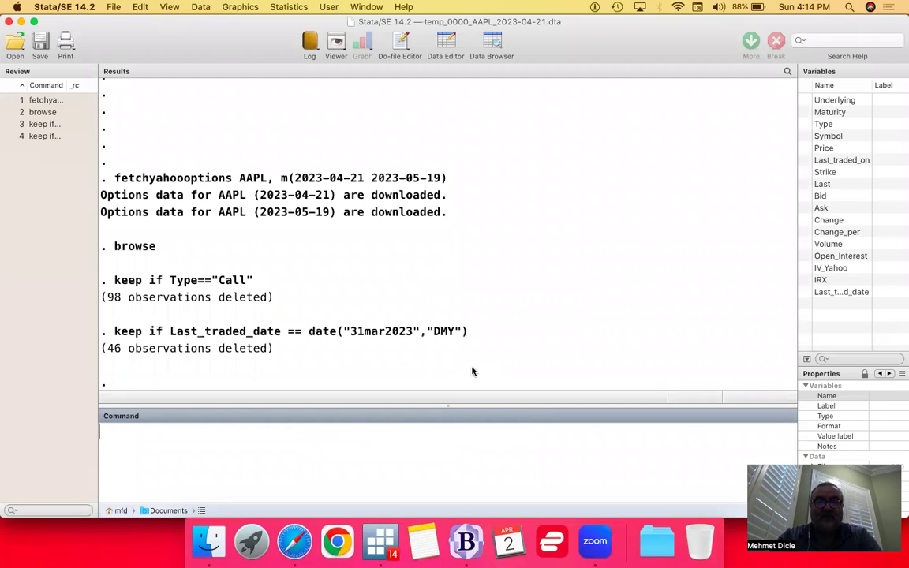
Step: Browse the 62 remaining calls at a smaller grid text size, then close the browser
text(broaw)
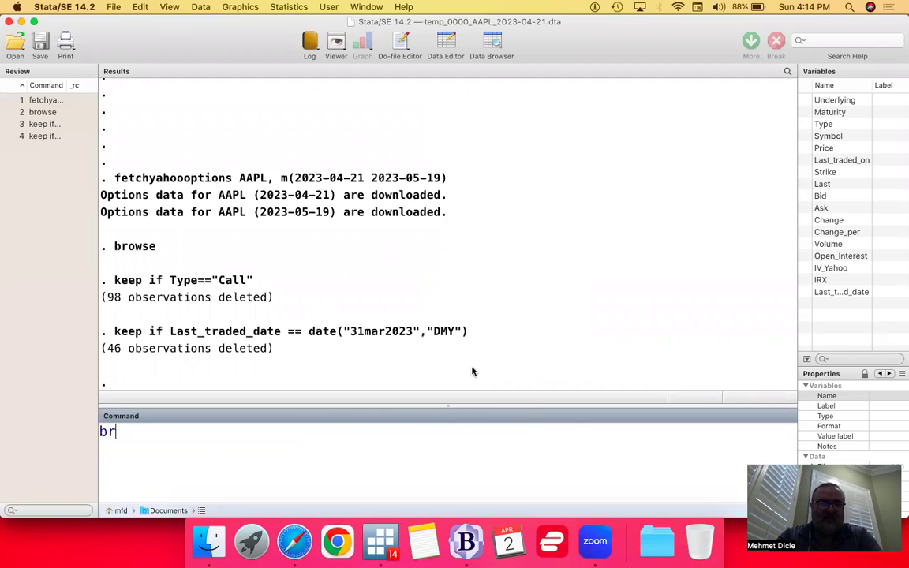
key(BackSpace)
key(BackSpace)
text(wse)
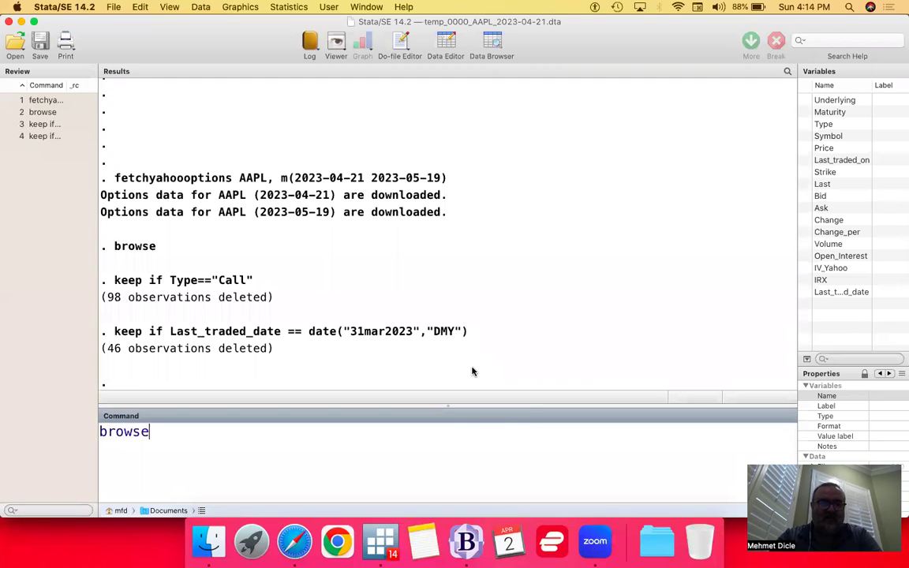
key(Return)
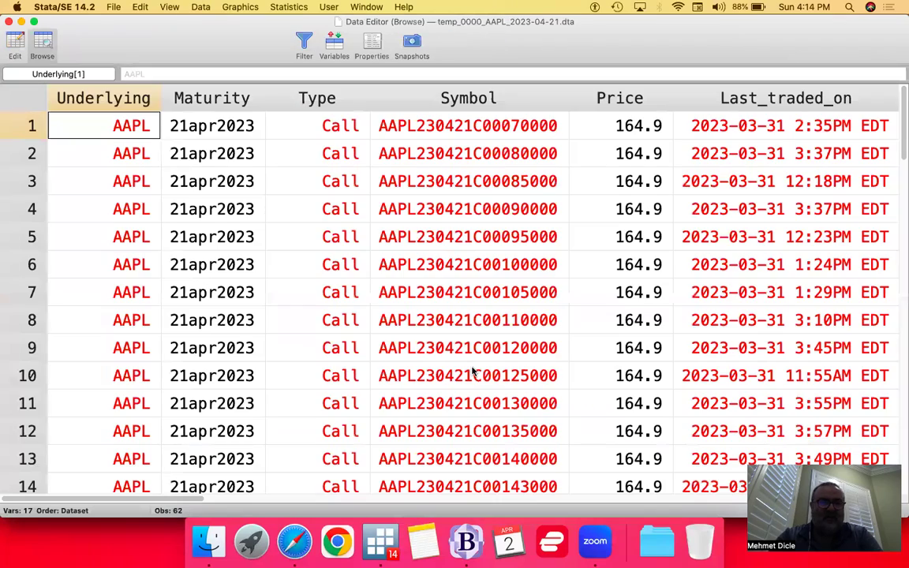
scroll(453, 347, down, 10)
scroll(453, 348, down, 10)
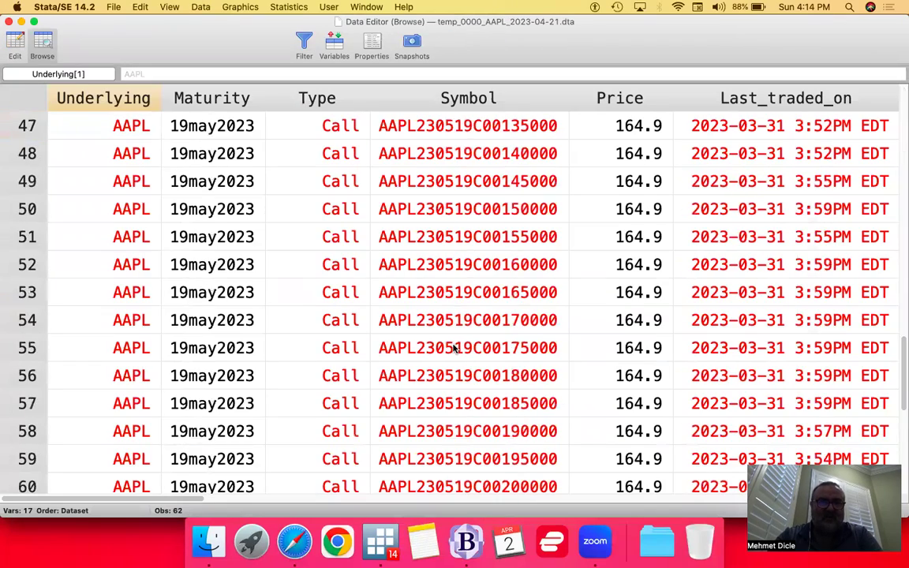
key(super+minus)
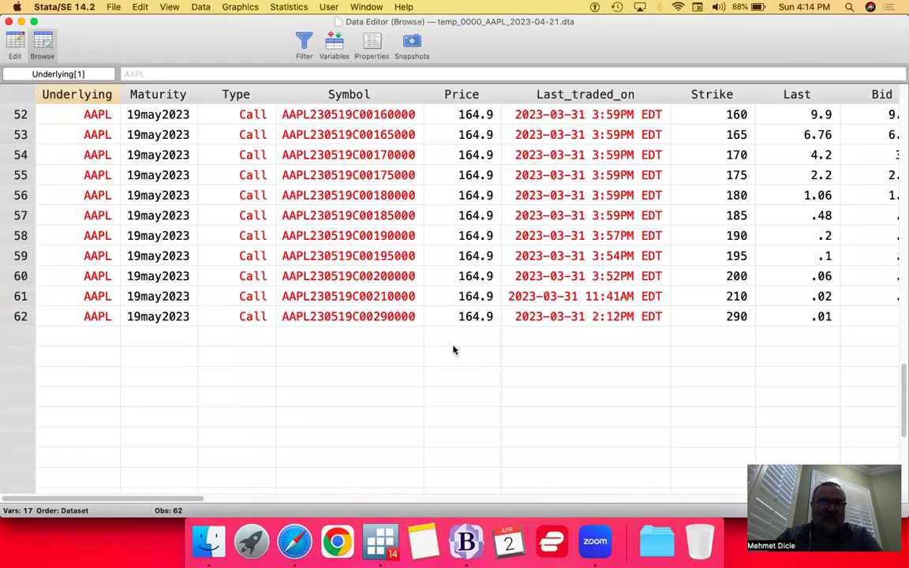
scroll(453, 348, up, 15)
scroll(453, 348, down, 15)
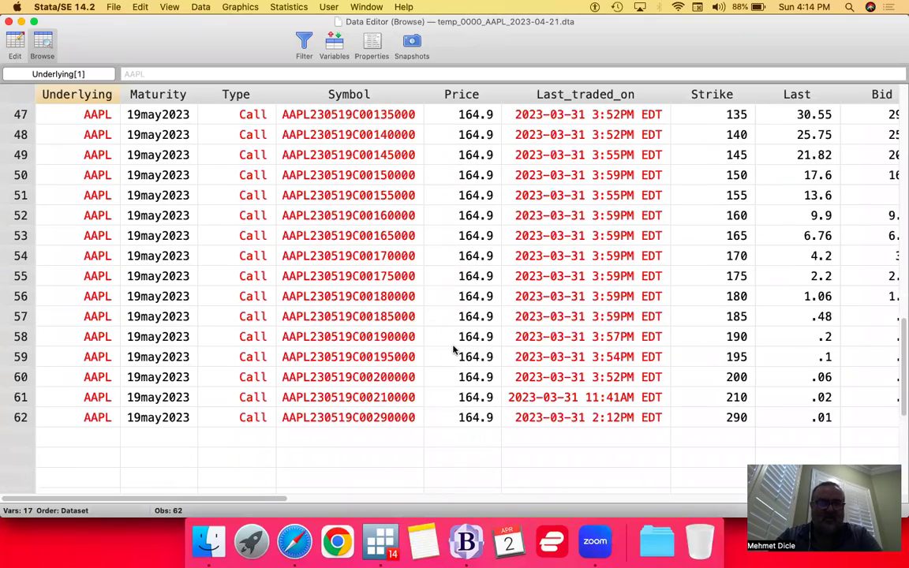
key(super+w)
Step: Copy the two IV_Yahoo drop lines 8–9 into Stata's Command window
key(super+Tab)
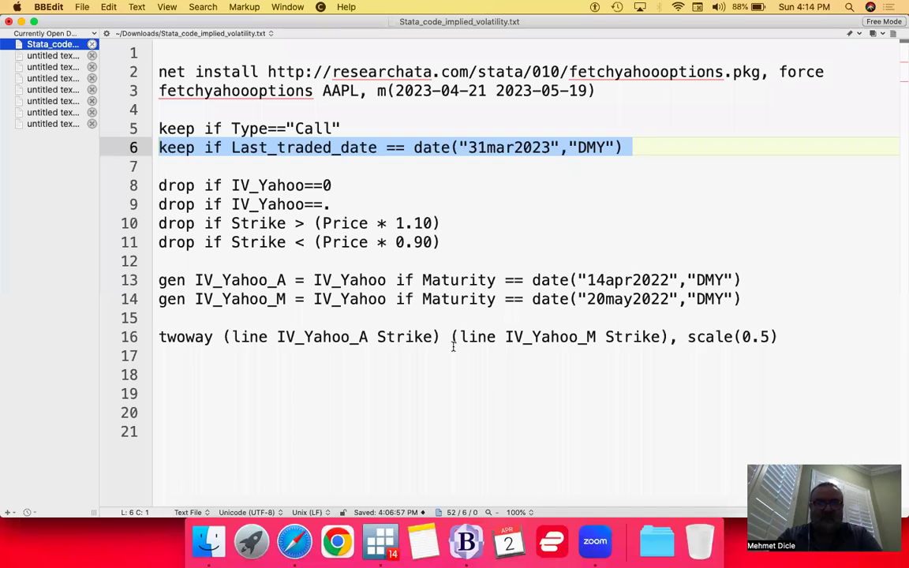
key(Down)
key(Down)
key(super+Left)
key(shift+Down)
key(shift+Down)
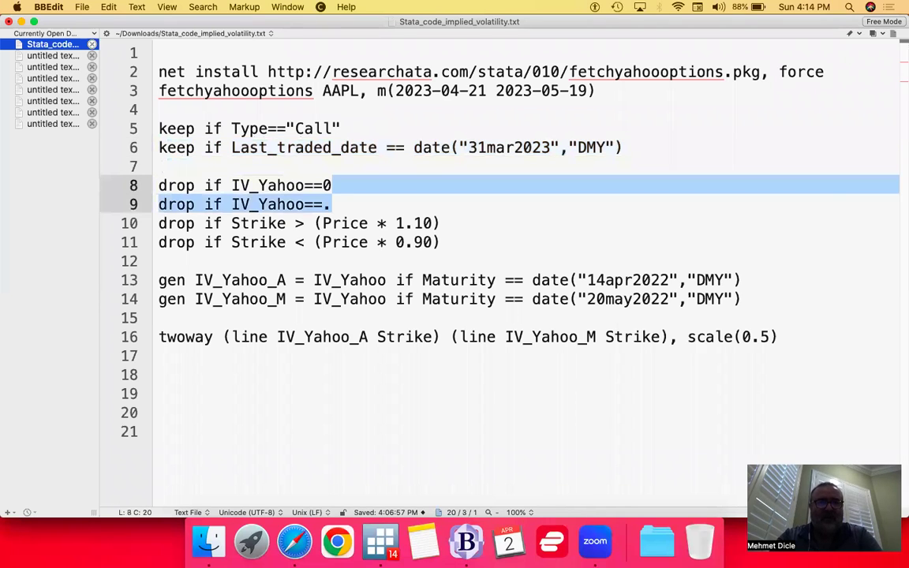
key(Left)
key(shift+Down)
key(shift+Down)
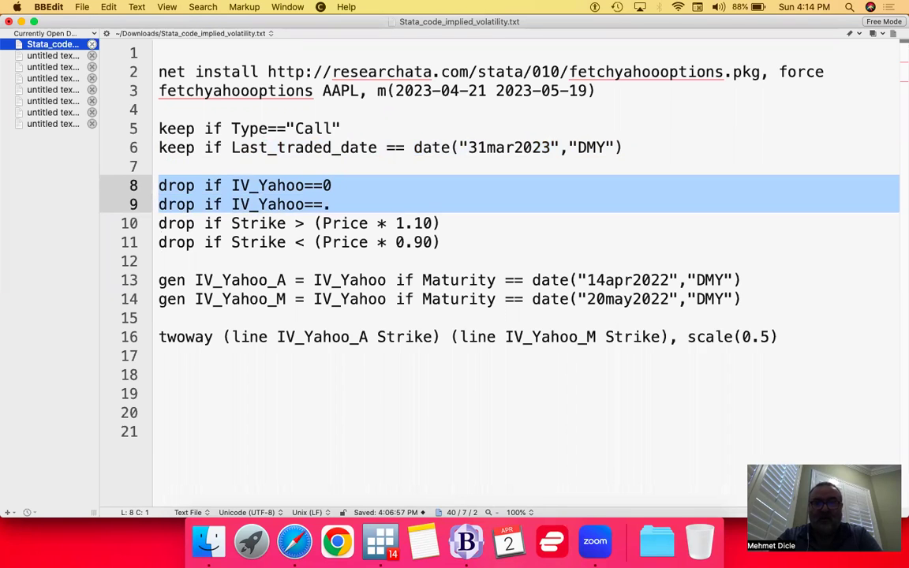
key(super+c)
key(super+Tab)
key(super+v)
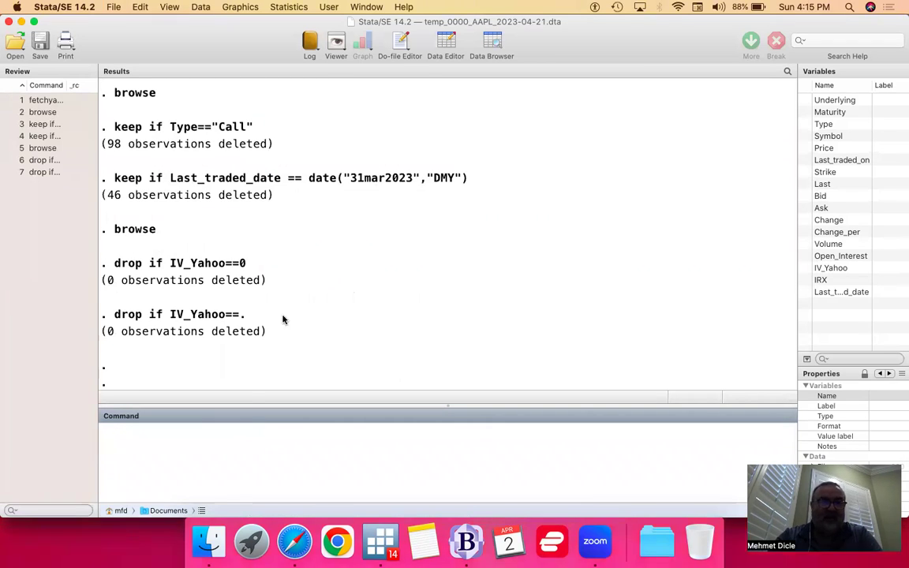
Step: Copy lines 10–11, the drops keeping strikes within 10% of Price
key(super+Tab)
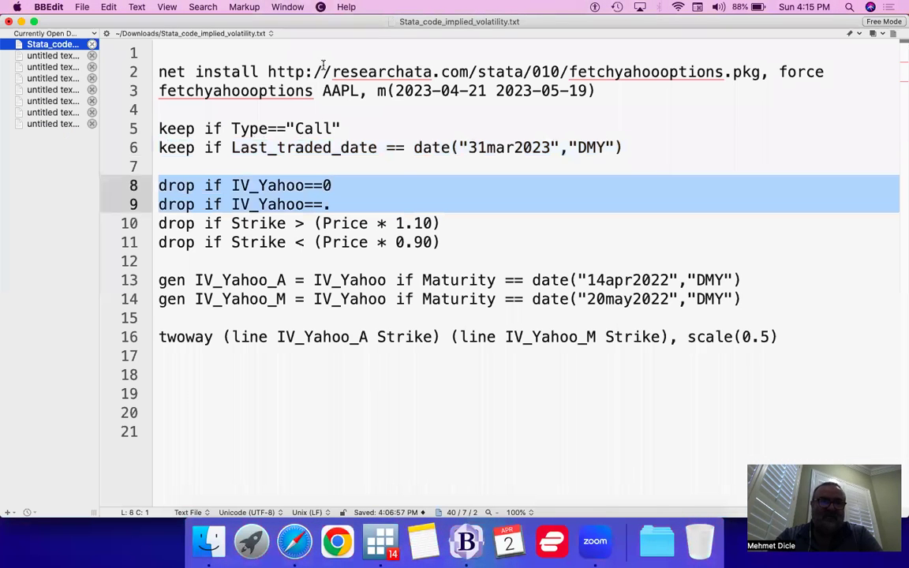
click(361, 90)
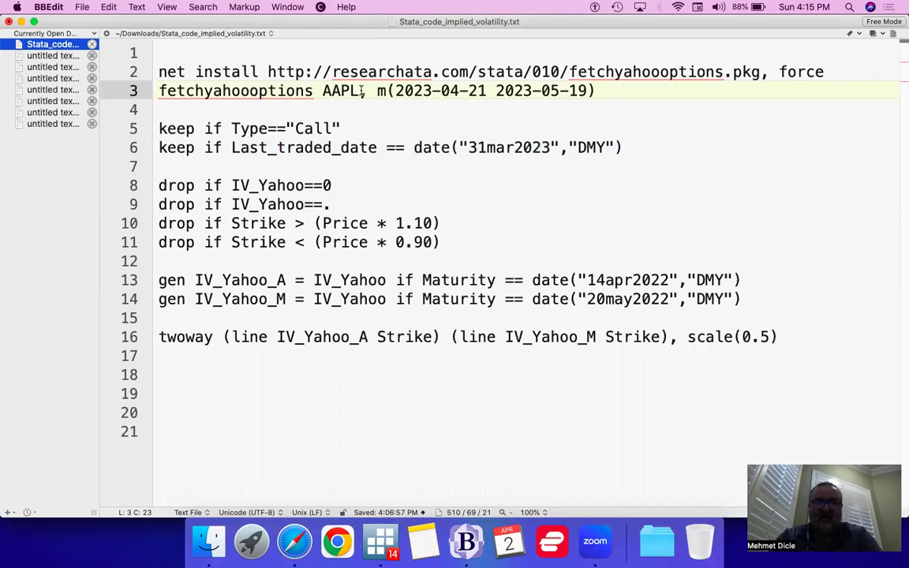
key(Down)
key(Down)
key(Down)
key(Down)
key(Down)
key(Down)
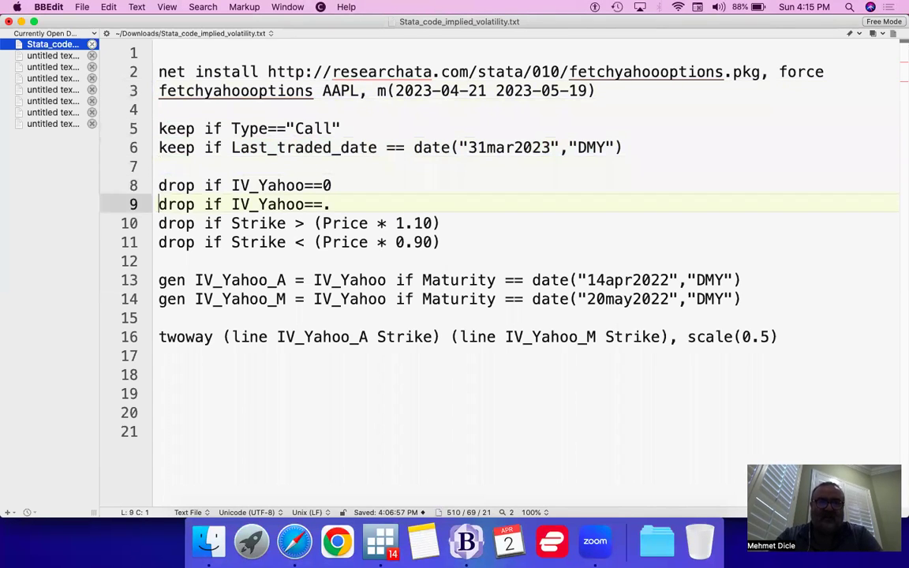
key(Down)
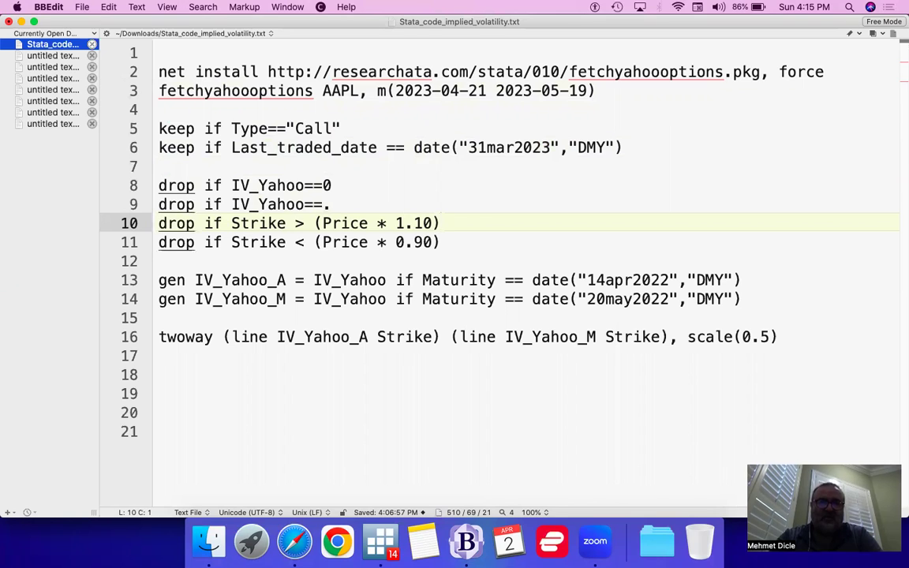
key(Down)
key(Up)
key(shift+Down)
key(shift+Down)
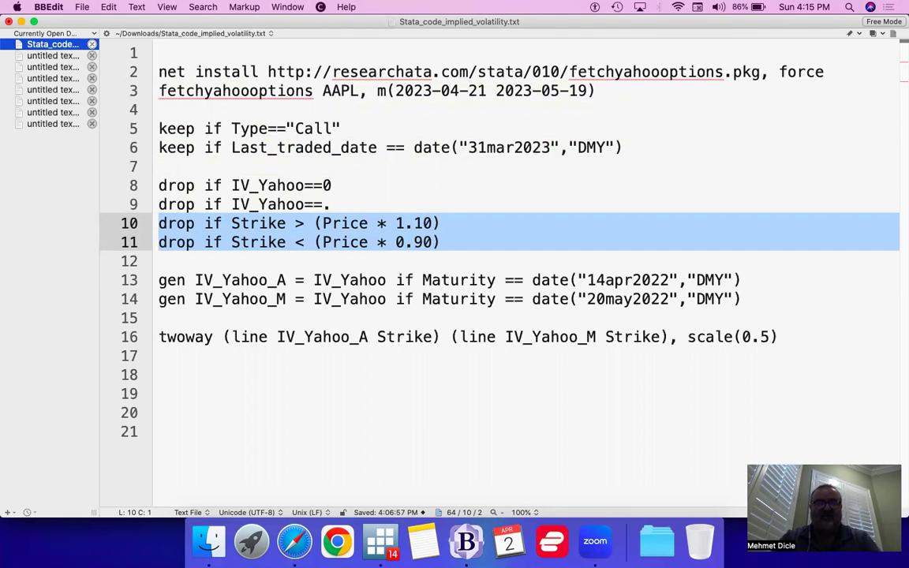
key(super+c)
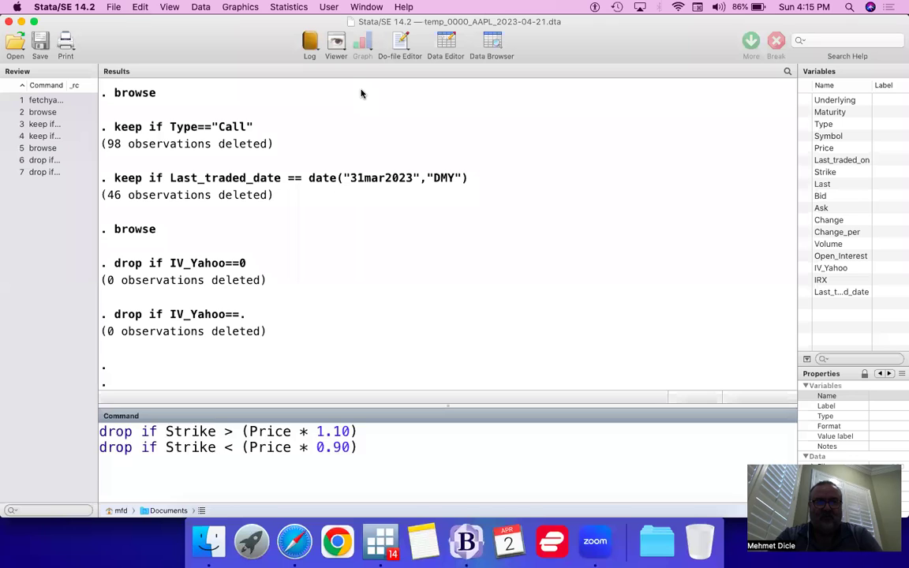
Step: Run both Strike-range drops, deleting 14 and 27 observations, and open the data browser
key(Return)
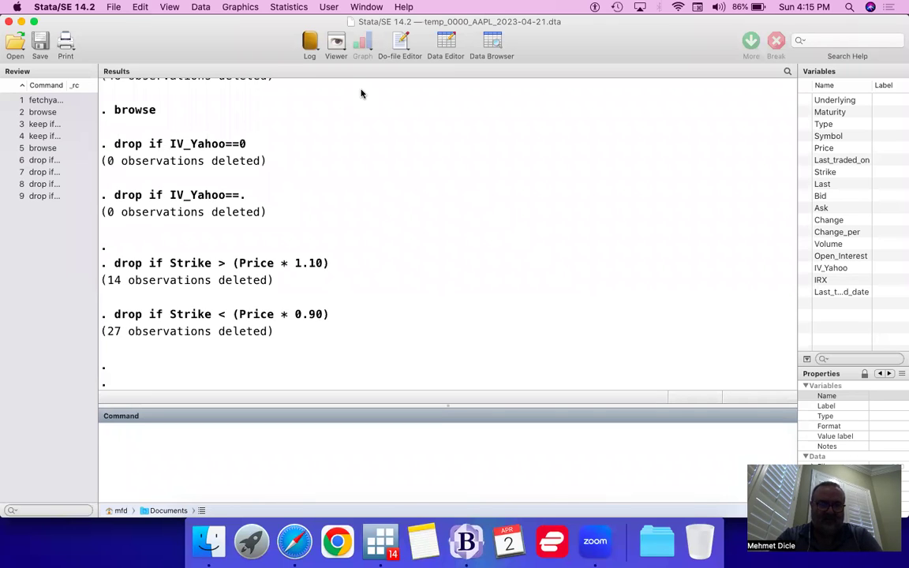
text(brows)
key(Escape)
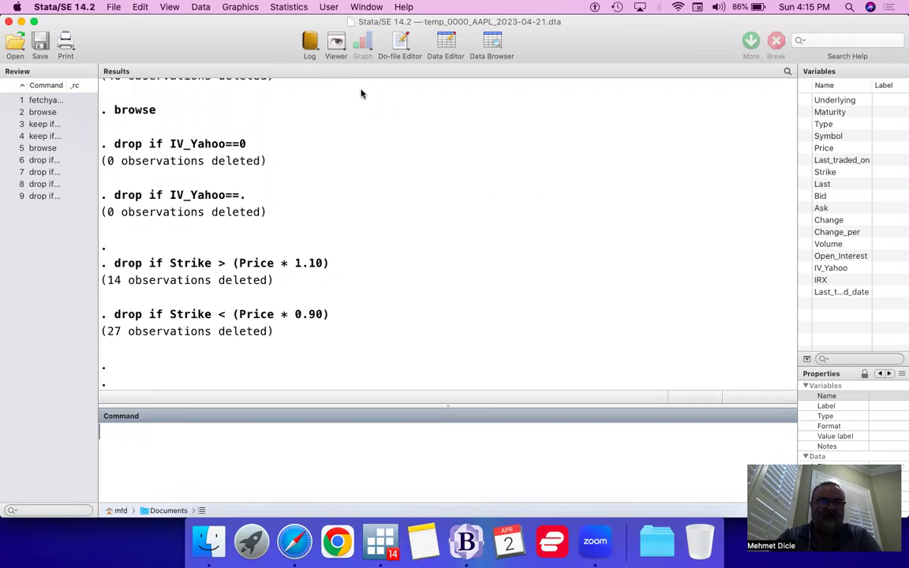
text(browse)
key(Return)
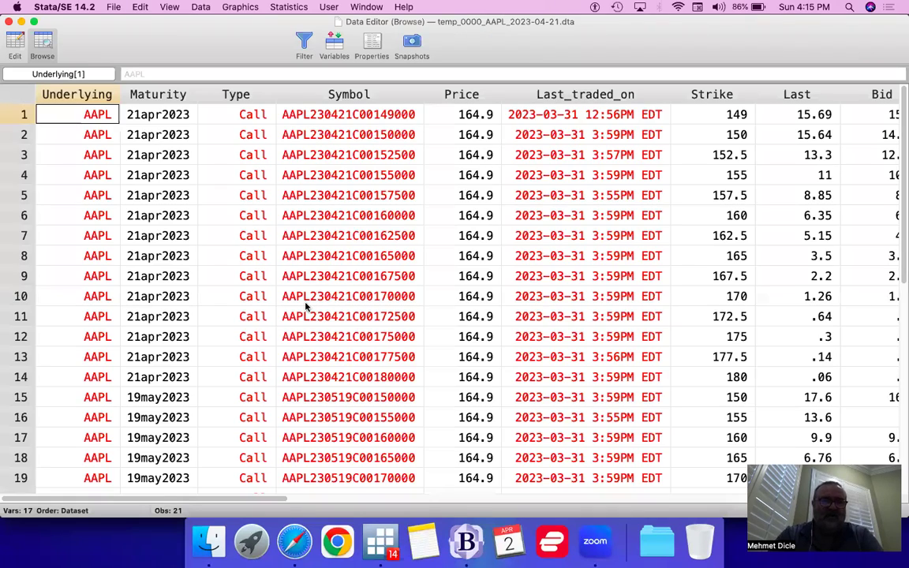
Step: Look over the 21 remaining calls, then close the browser and return to the script
scroll(306, 306, down, 4)
scroll(306, 306, up, 4)
scroll(306, 306, down, 8)
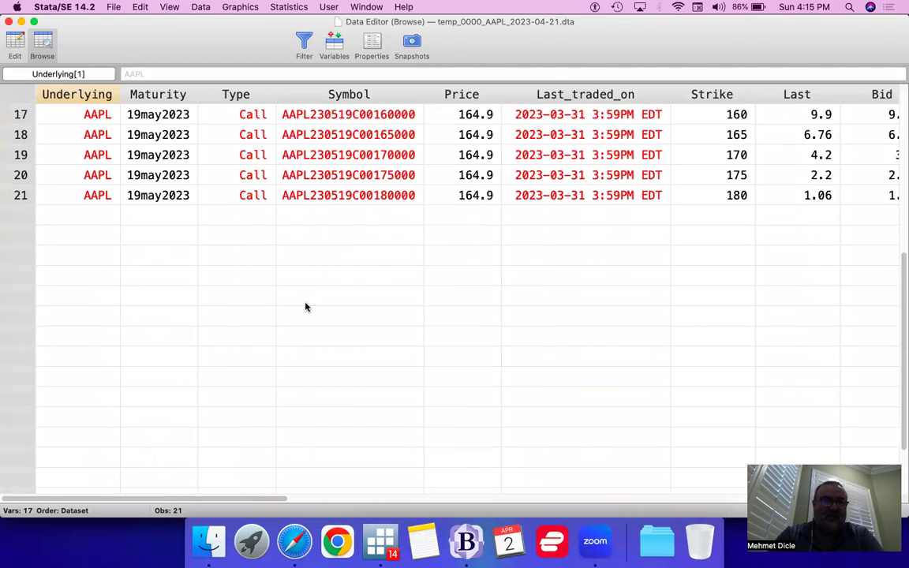
scroll(306, 306, up, 8)
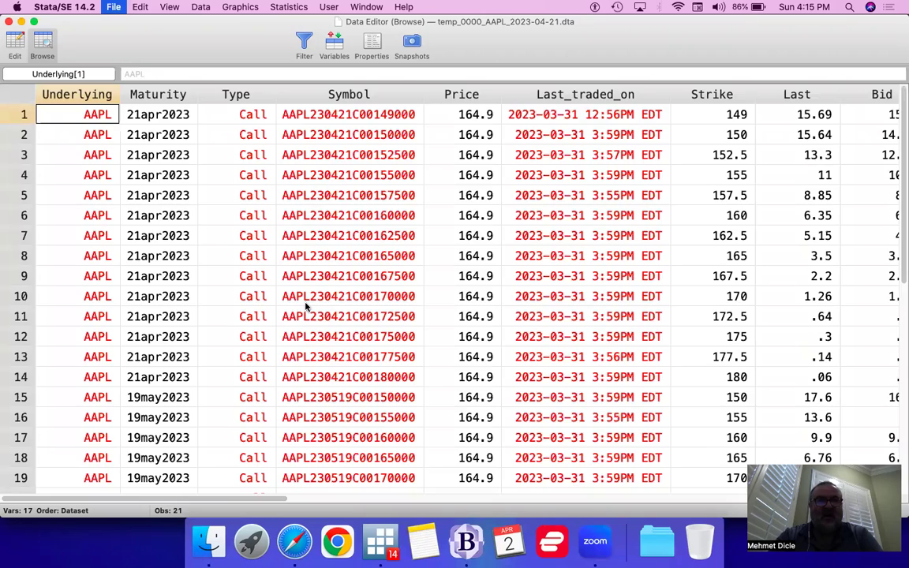
key(super+w)
key(super+Tab)
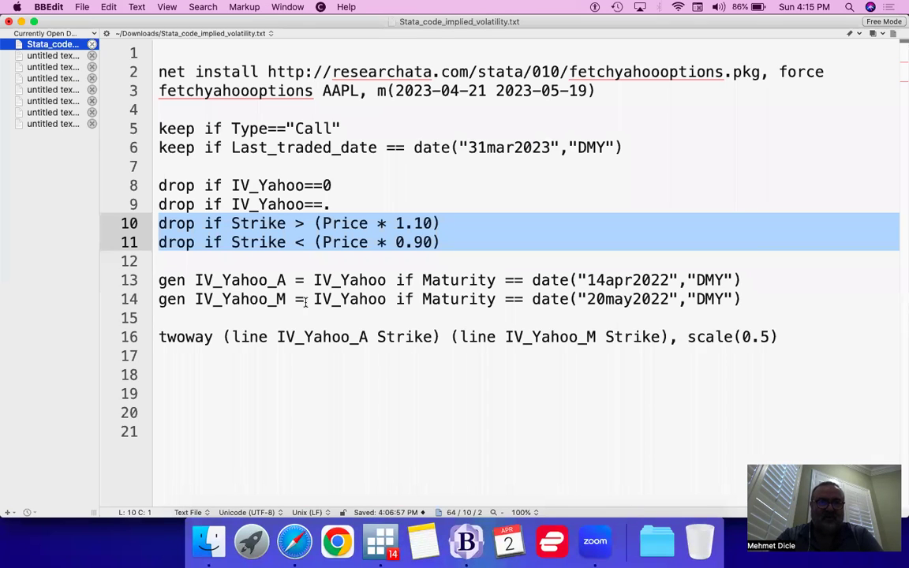
Step: Inspect the IV_Yahoo_A gen line and its old 14apr2022 maturity date
key(Down)
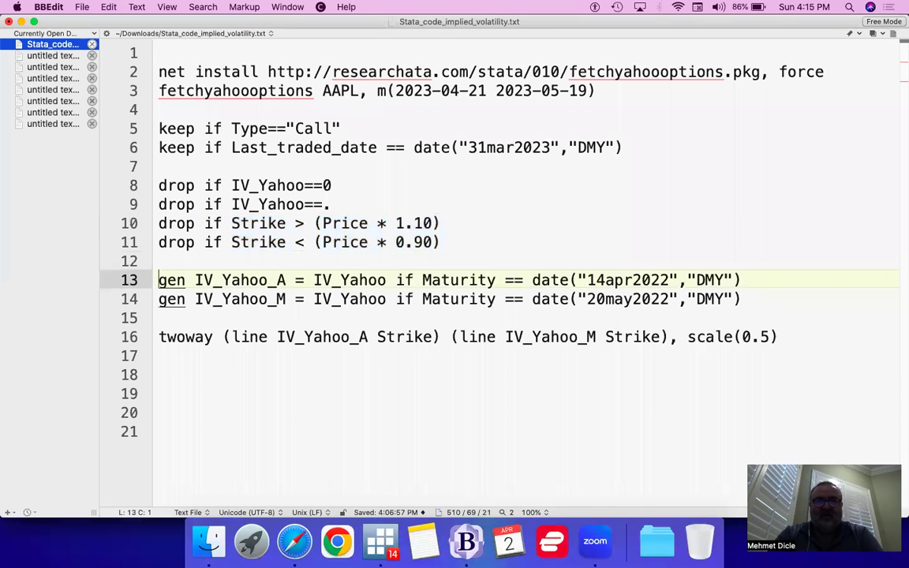
key(alt+Right)
key(alt+Right)
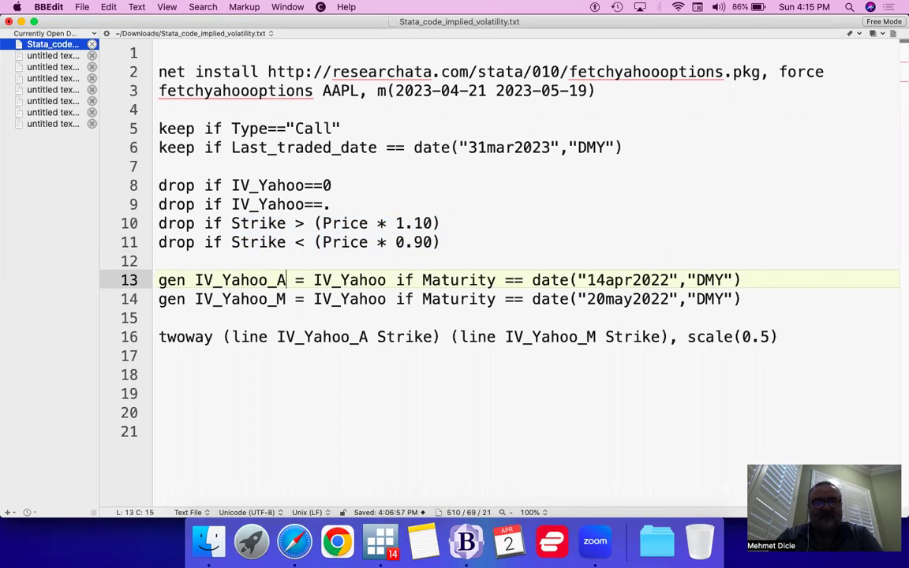
key(alt+Left)
key(alt+Left)
key(Right)
key(Right)
key(Right)
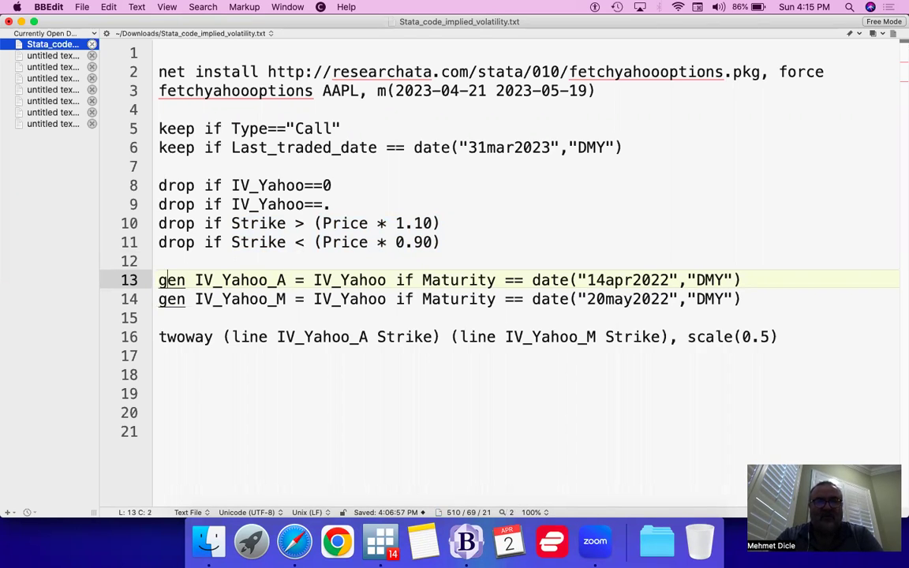
key(Right)
key(Right)
key(Right)
key(Right)
key(Right)
key(Right)
key(Right)
key(Right)
key(Right)
key(Right)
key(Right)
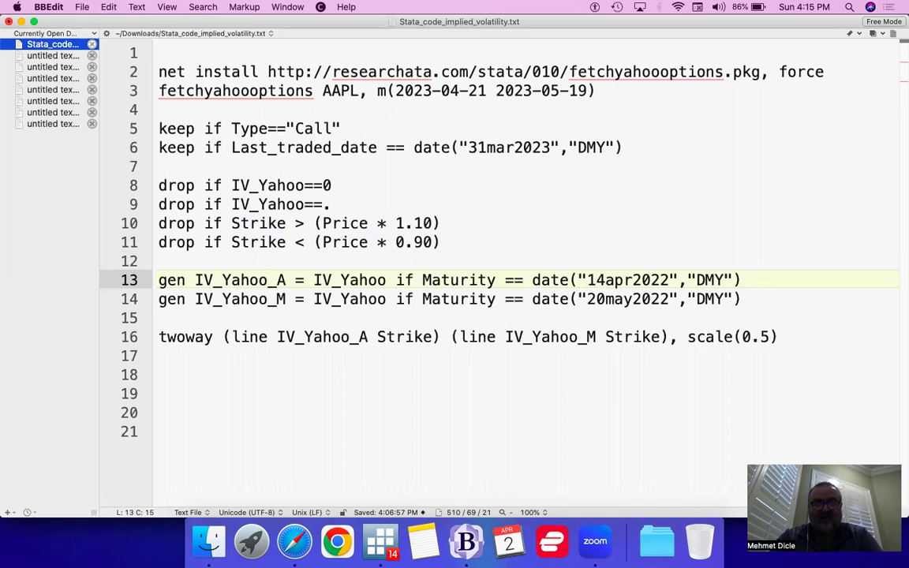
key(Right)
click(286, 299)
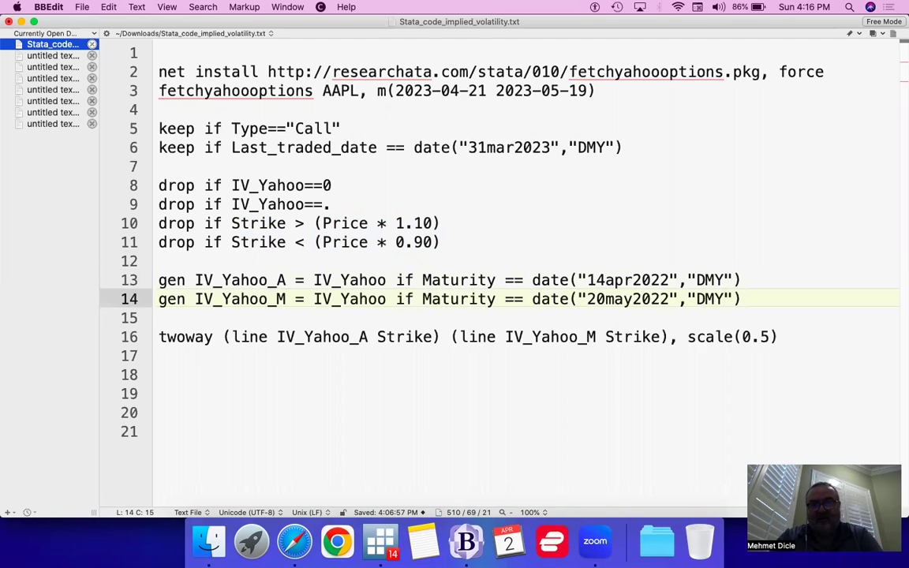
key(Up)
key(Right)
key(Right)
key(Right)
key(Right)
key(Right)
key(Right)
key(Right)
key(Right)
key(Right)
key(Right)
key(Right)
key(Right)
key(Right)
key(Right)
key(Right)
key(Right)
key(Right)
key(Right)
key(Right)
key(Right)
key(Right)
key(Right)
key(Right)
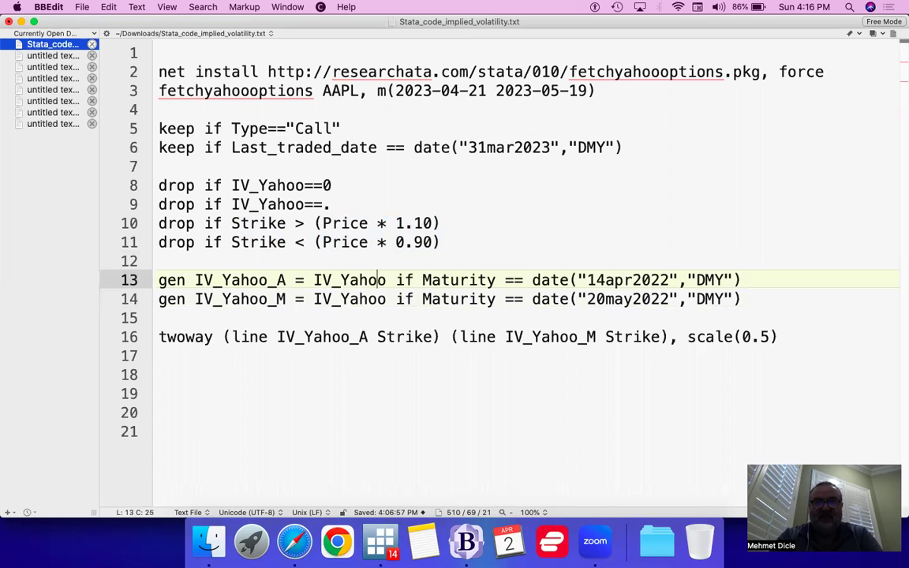
key(Right)
key(Right)
key(Right)
key(Right)
key(Right)
key(Right)
key(Right)
key(Right)
key(Right)
key(Right)
key(Right)
key(Right)
key(Right)
key(Right)
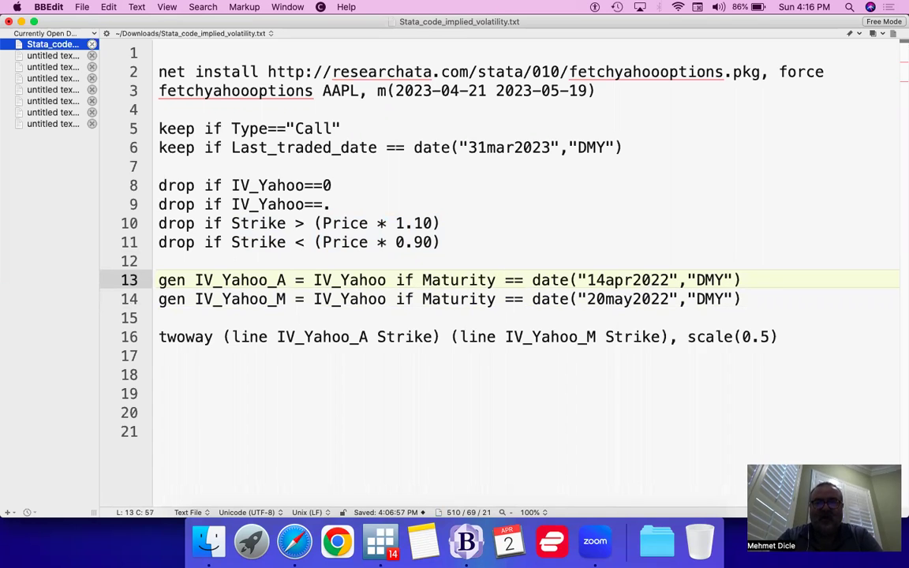
key(Left)
key(Left)
key(Left)
key(Left)
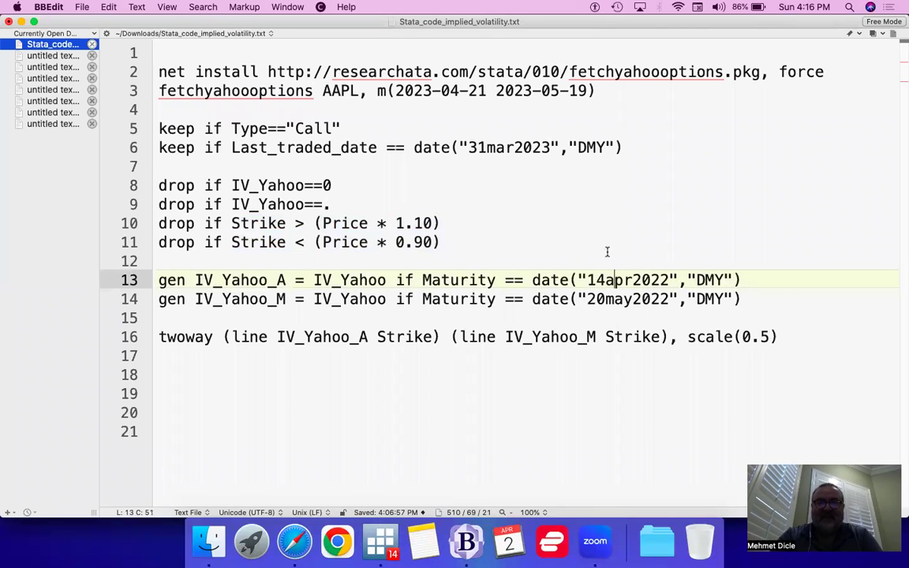
key(Left)
key(Left)
key(Left)
key(shift+Right)
key(shift+Right)
key(shift+Right)
key(shift+Right)
key(shift+Right)
key(shift+Right)
key(shift+Right)
key(shift+Right)
key(shift+Right)
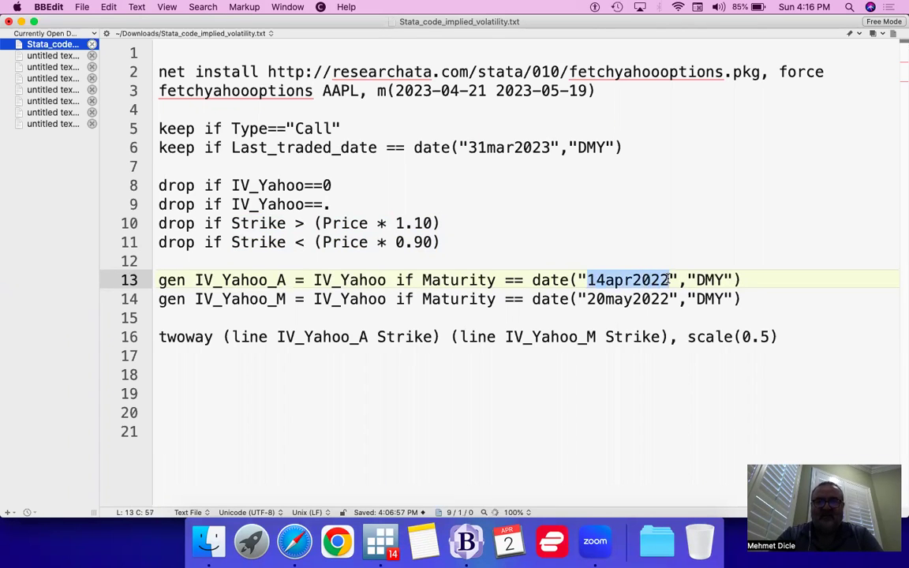
Step: Change the IV_Yahoo_A maturity date from 14apr2022 to 21apr2023
drag(395, 90, 486, 92)
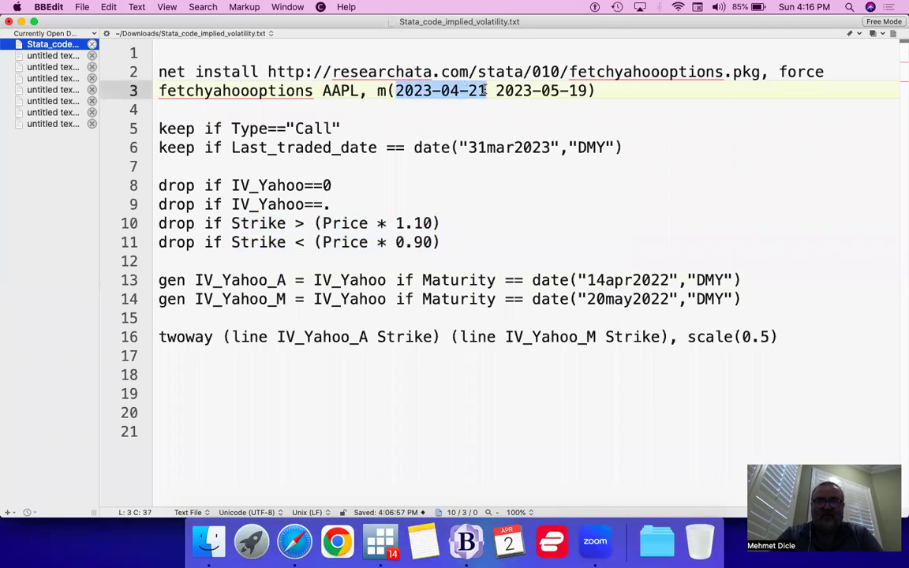
click(606, 280)
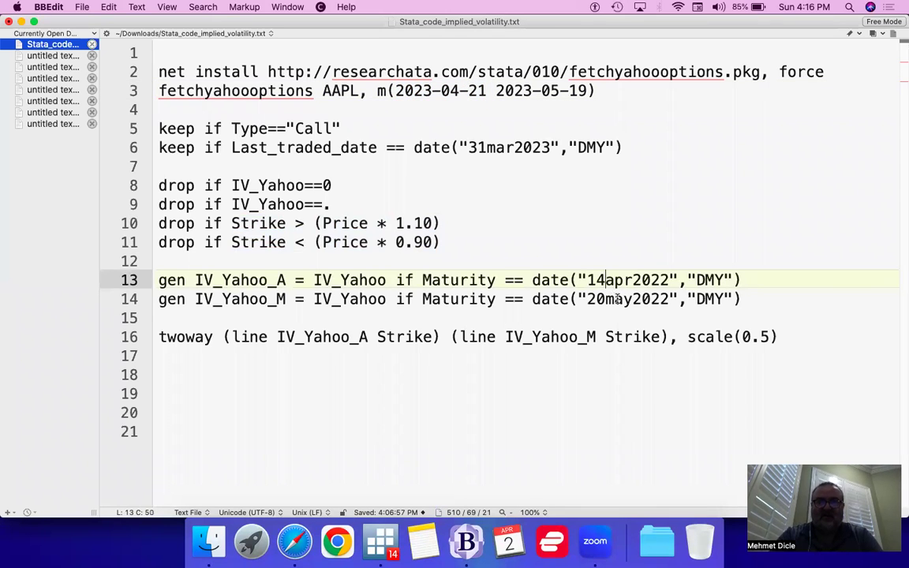
key(BackSpace)
key(BackSpace)
text(21)
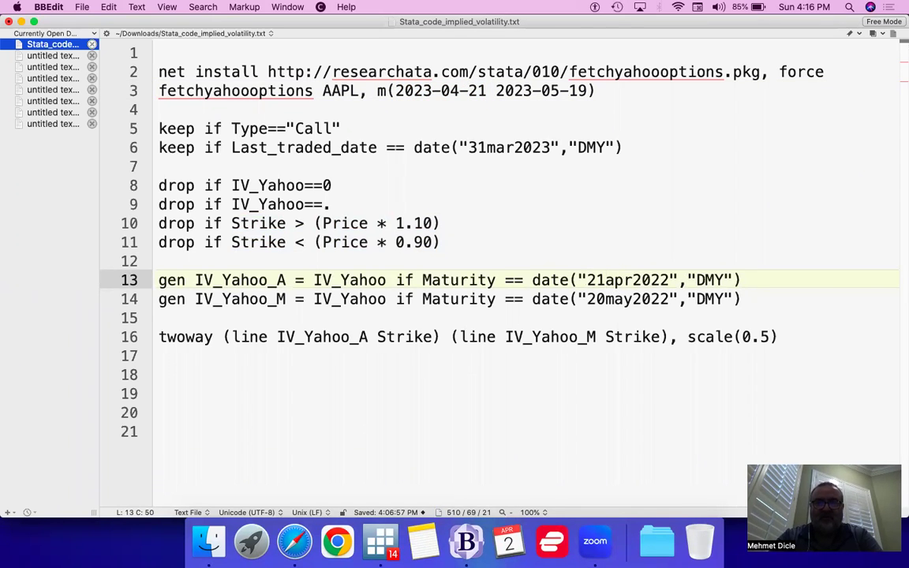
key(Right)
key(Right)
key(Right)
key(Right)
key(Right)
key(Right)
key(Right)
key(BackSpace)
text(3)
Step: Change the IV_Yahoo_M maturity date from 20may2022 to 19may2023
key(Down)
key(Left)
key(Left)
key(Left)
key(Left)
key(Left)
key(Left)
key(Left)
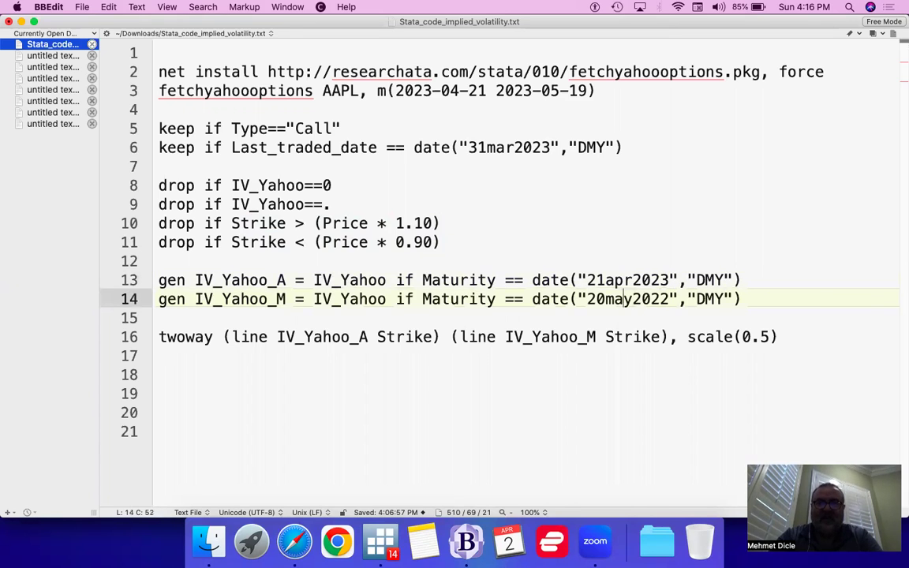
key(BackSpace)
key(BackSpace)
text(19)
key(Right)
key(Right)
key(Right)
key(Right)
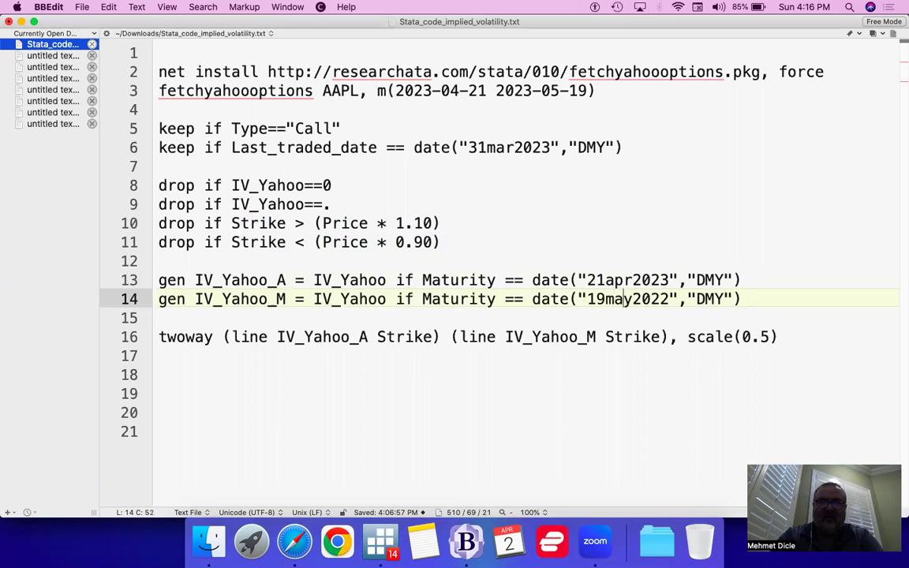
key(Right)
key(Right)
key(Right)
key(BackSpace)
text(3)
key(super+Left)
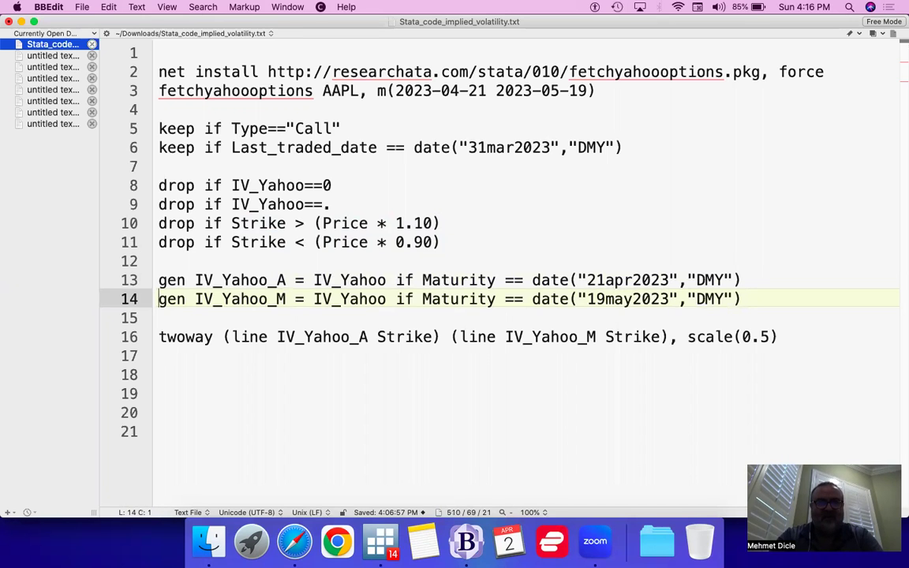
Step: Run both gen lines in Stata to create IV_Yahoo_A and IV_Yahoo_M
key(Up)
key(shift+Down)
key(shift+Down)
key(super+c)
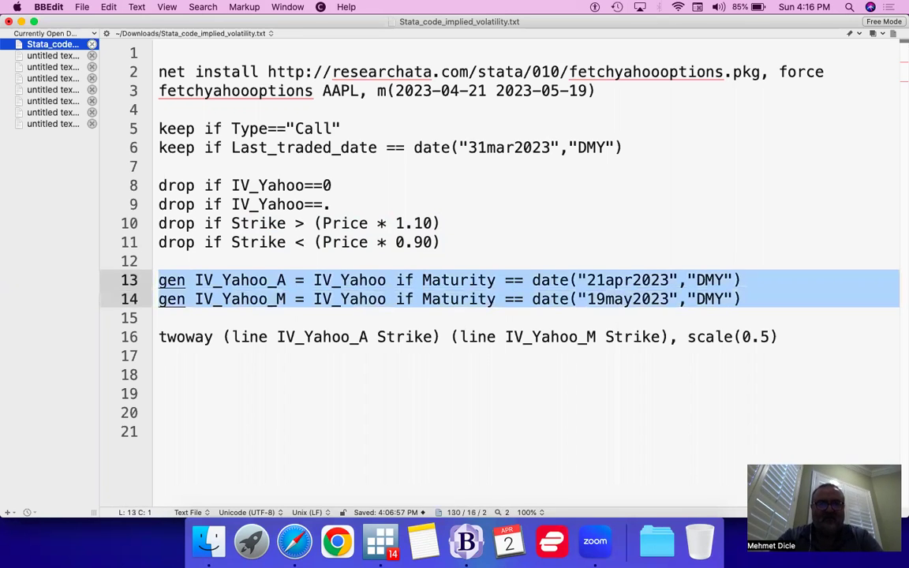
key(super+Tab)
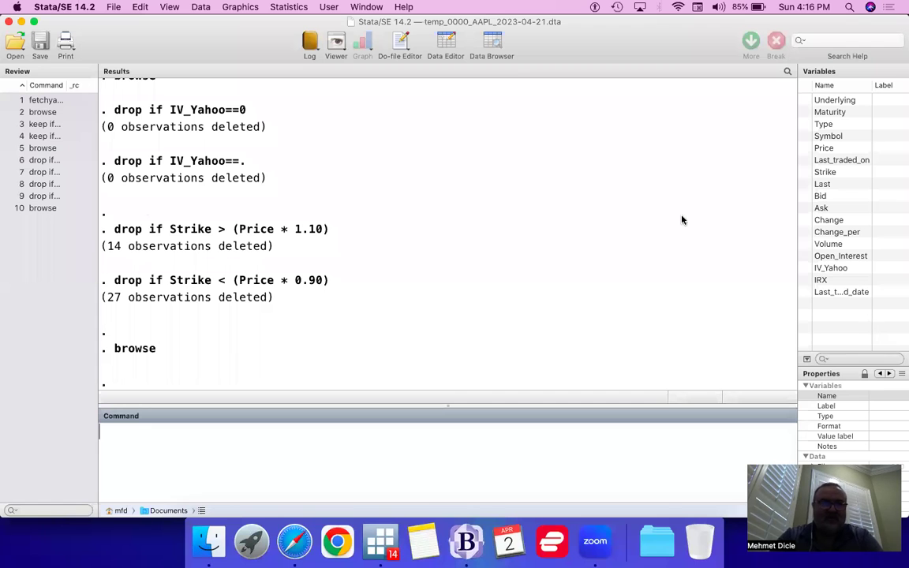
click(497, 464)
key(super+v)
key(Return)
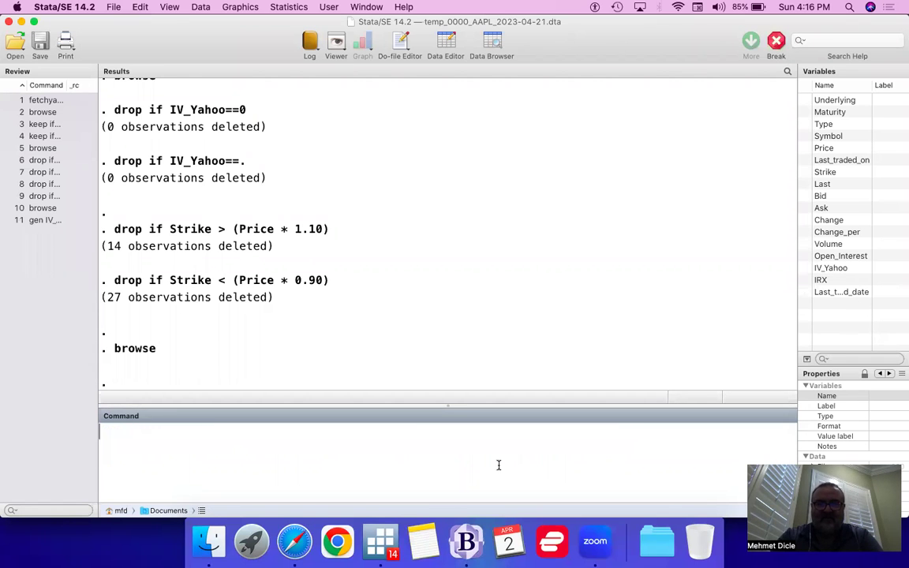
key(super+Tab)
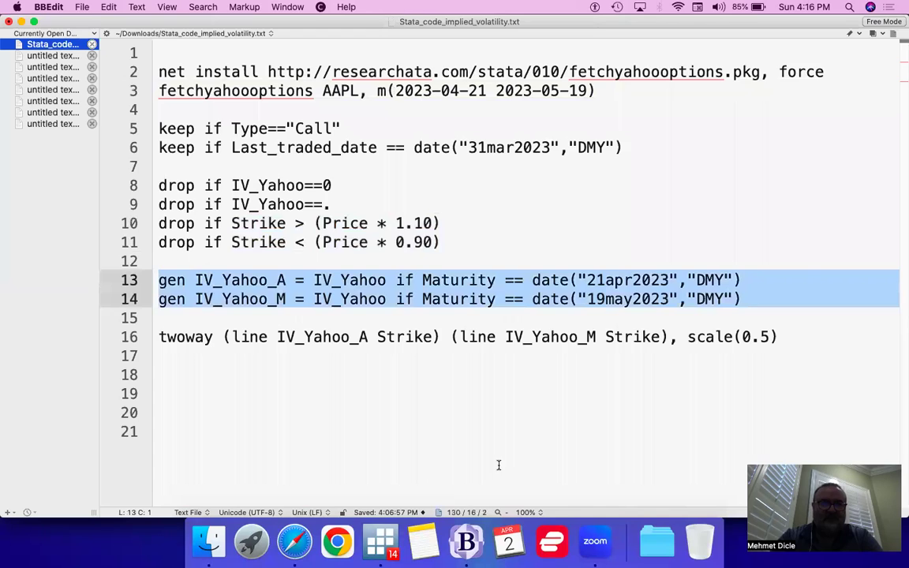
Step: Paste line 16's twoway plot of IV_Yahoo_A and IV_Yahoo_M against Strike into Stata
key(Down)
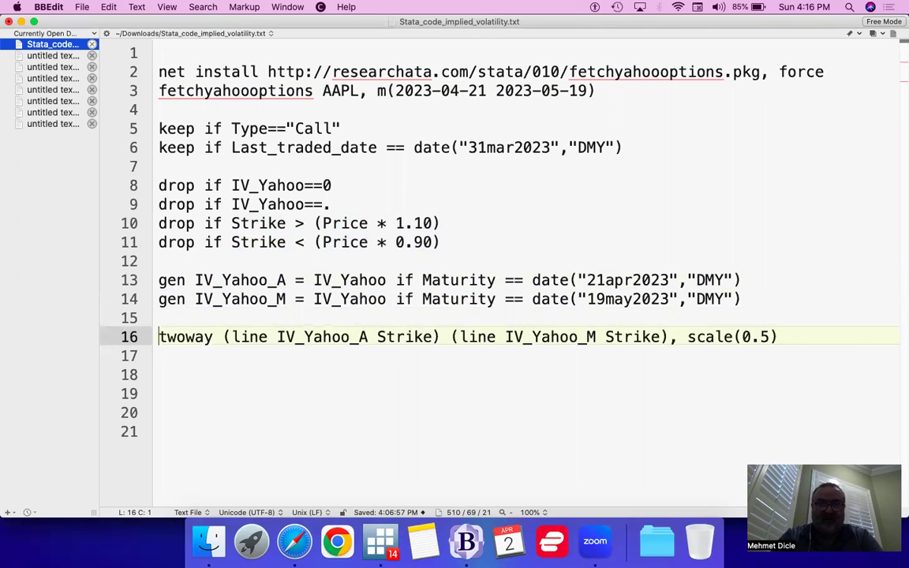
key(Right)
key(Right)
key(Right)
key(Right)
key(Right)
key(Right)
key(Right)
key(Right)
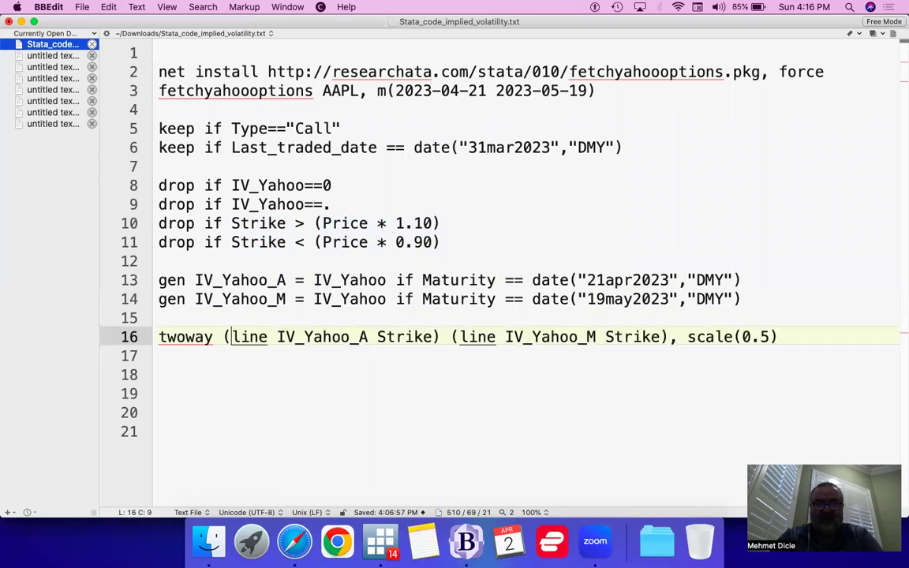
key(Right)
key(Right)
key(Right)
key(Right)
key(Right)
key(Right)
key(Right)
key(Right)
key(Right)
key(Right)
key(Right)
key(Right)
key(Right)
key(Right)
key(Right)
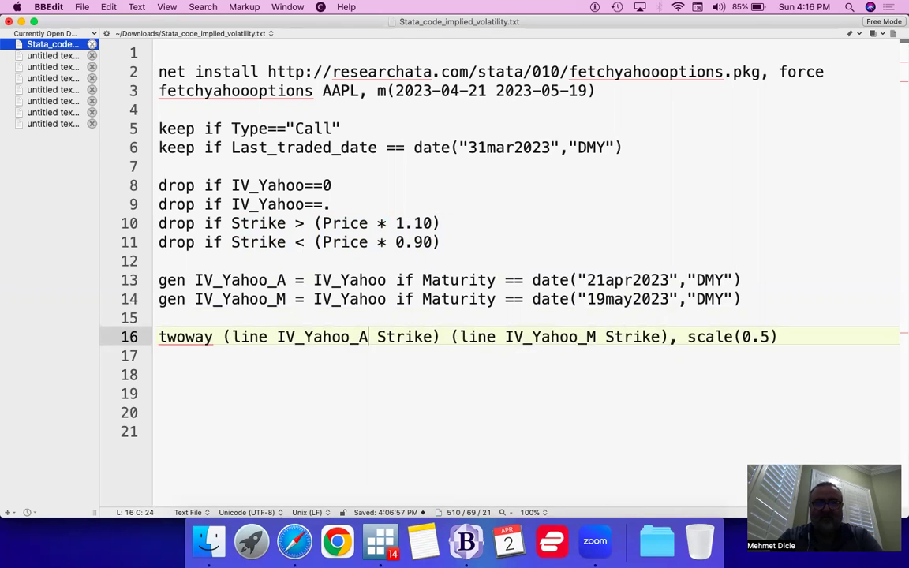
key(Right)
key(Right)
key(Right)
key(Right)
key(Right)
key(Right)
key(Right)
key(Right)
key(Right)
key(Right)
key(Right)
key(Right)
key(Right)
key(Right)
key(Right)
key(Right)
key(Right)
key(Right)
key(Right)
key(Right)
click(159, 336)
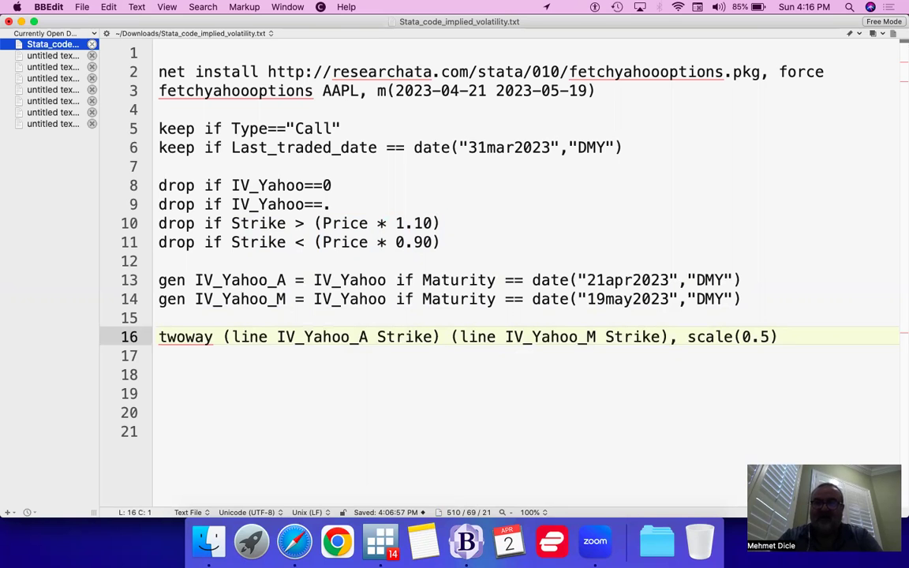
key(shift+Down)
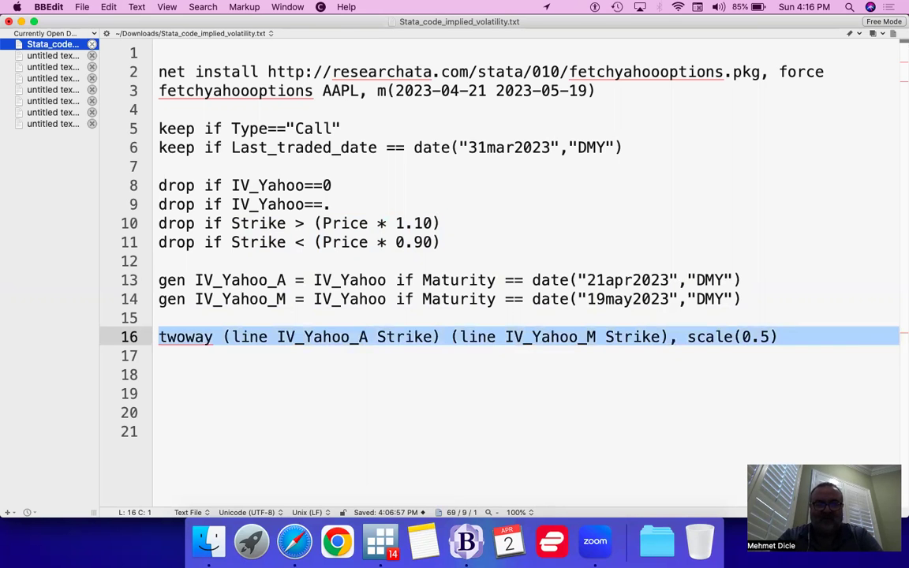
key(super+c)
key(super+Tab)
key(super+v)
Step: Run the twoway command to draw the implied-volatility line chart at scale(0.5)
key(Return)
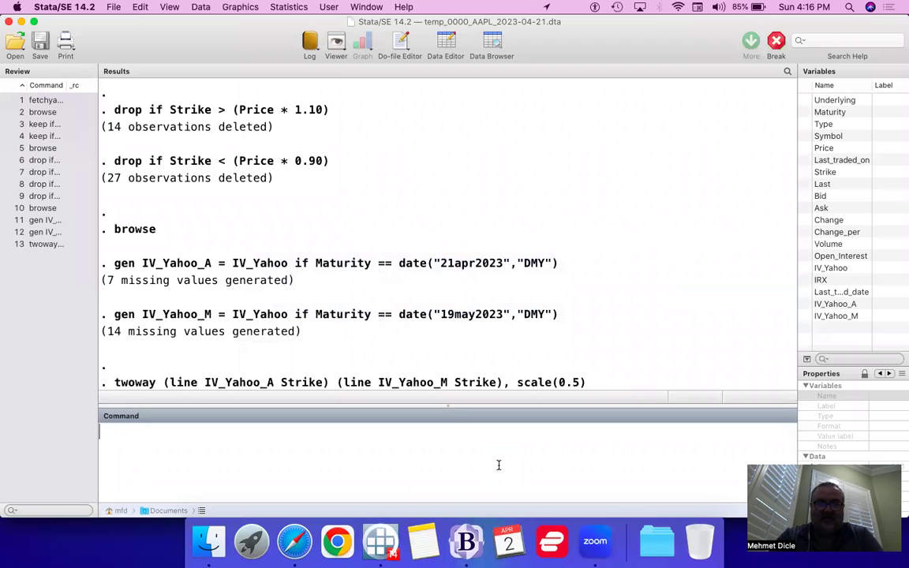